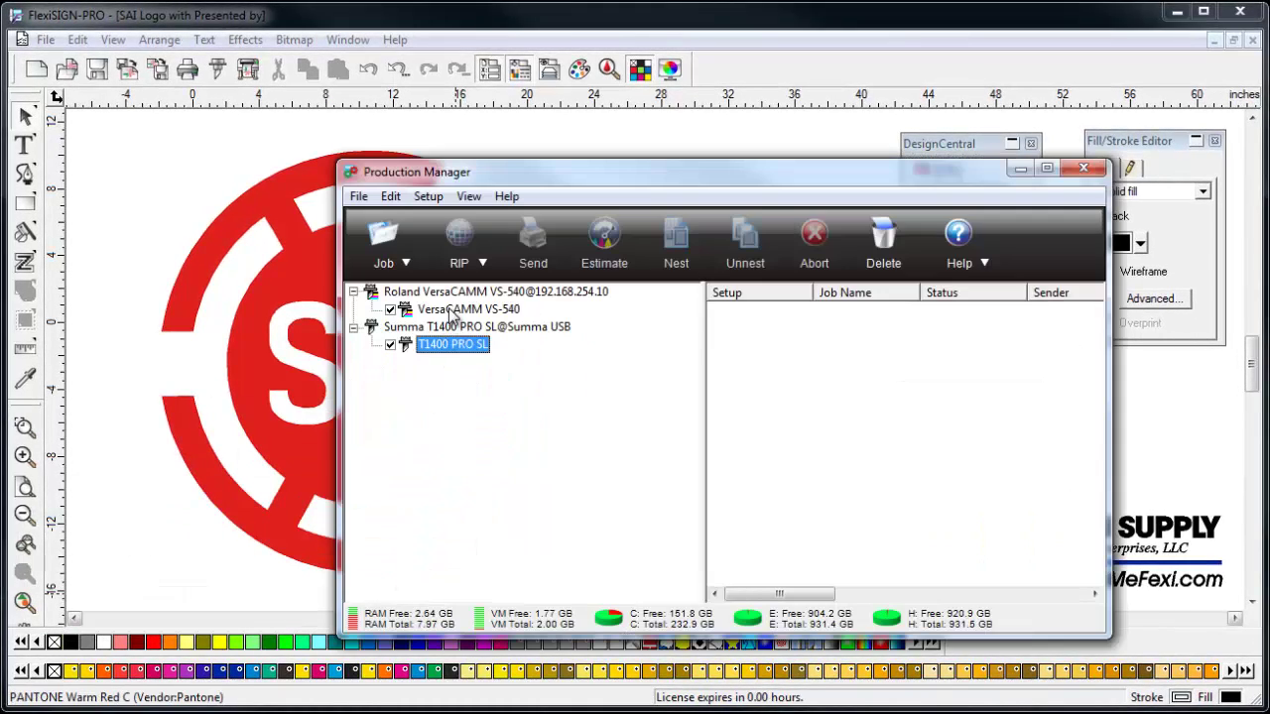
Select the VersaCAMM VS-540 and T1400 PRO SL queues, then close Production Manager
click(451, 311)
click(464, 347)
click(1019, 171)
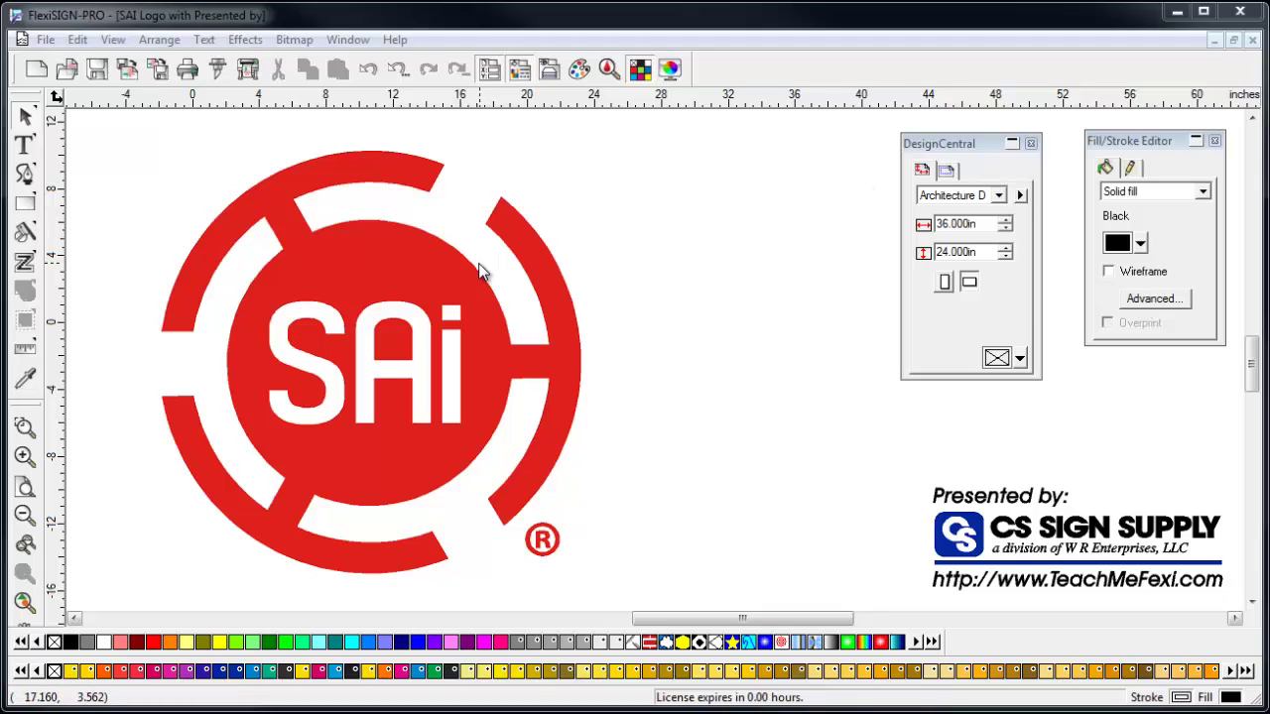
Add a Contour Cut effect around the selected SAi logo at a 0.289in offset
click(474, 274)
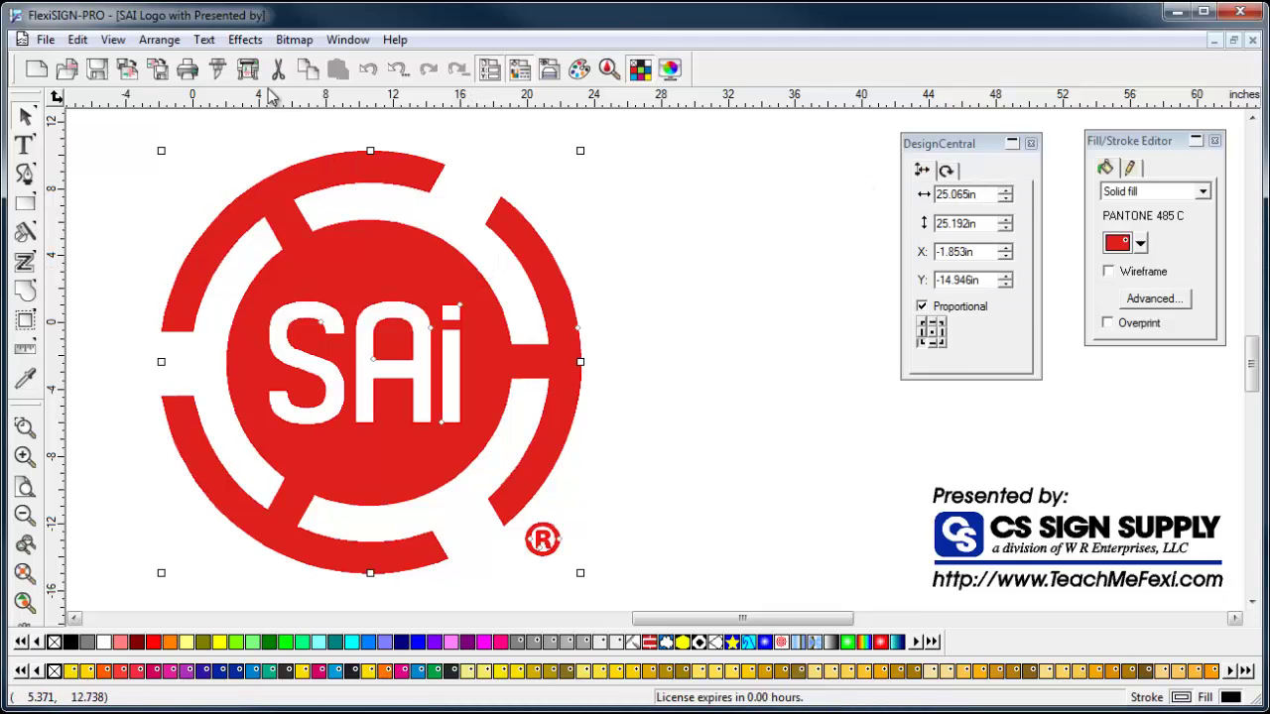
click(245, 40)
click(272, 137)
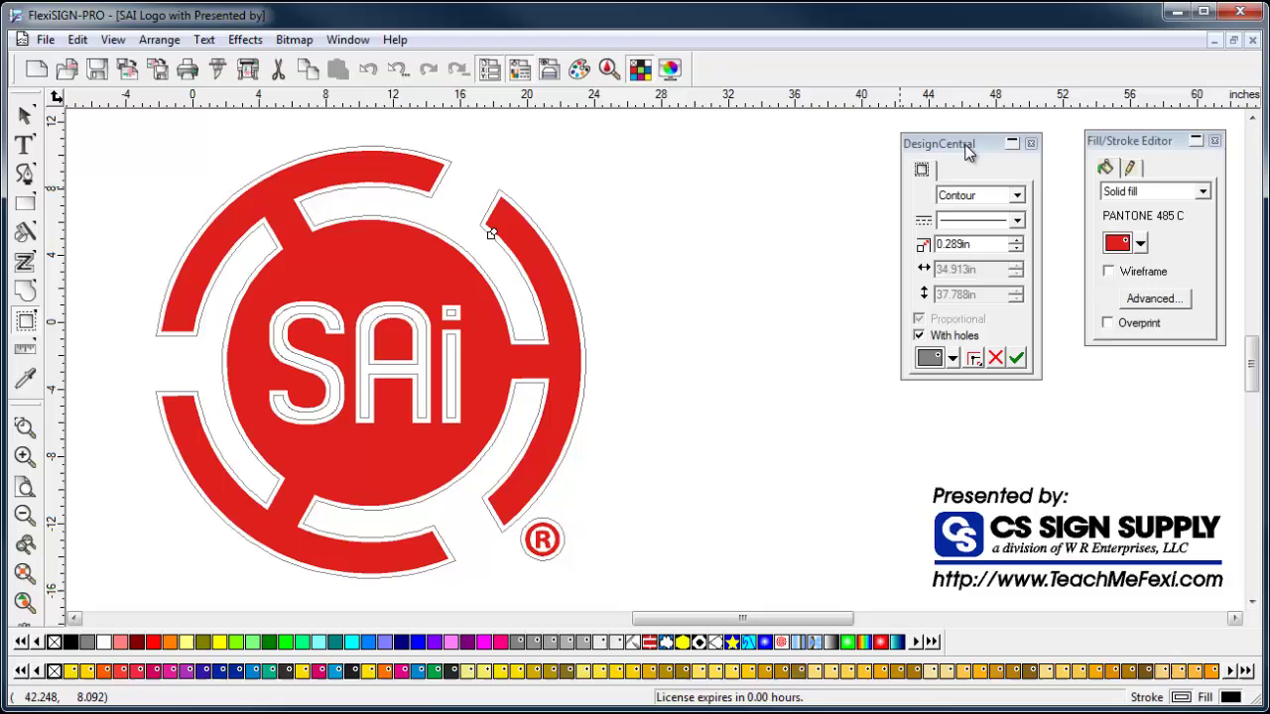
click(1015, 196)
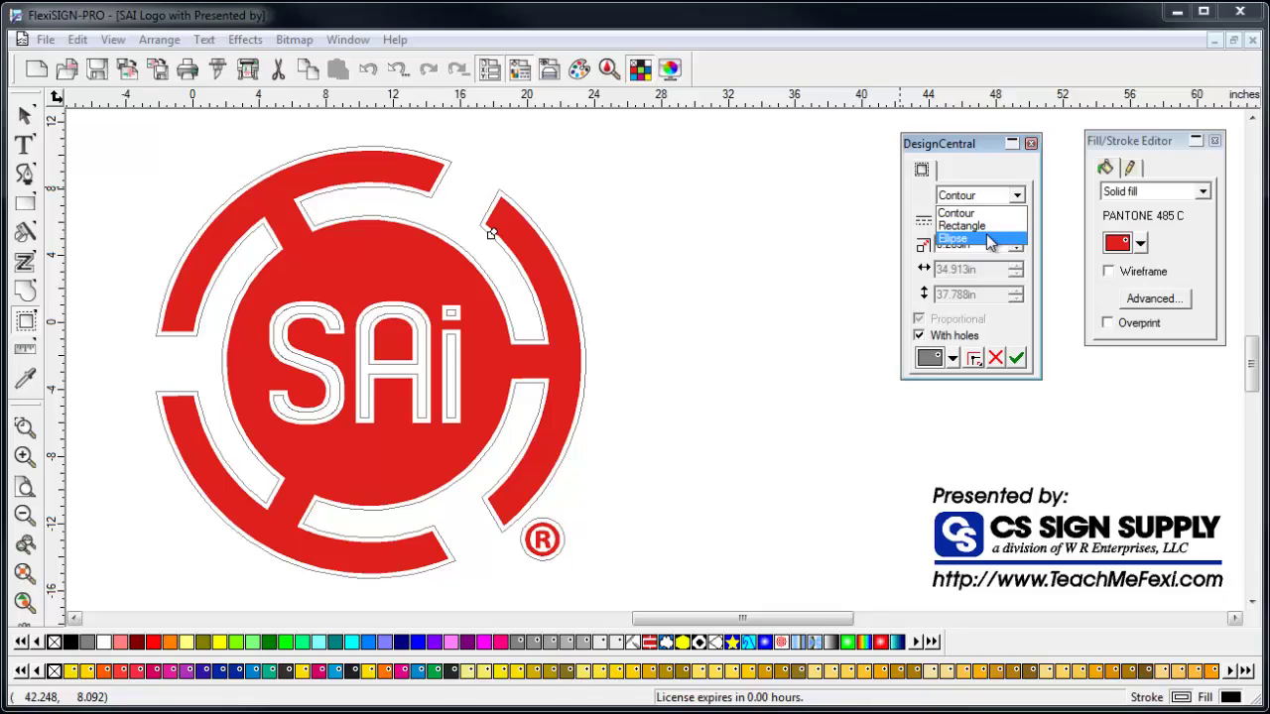
Change the logo's contour shape to Rectangle and set its width to 30in
click(987, 212)
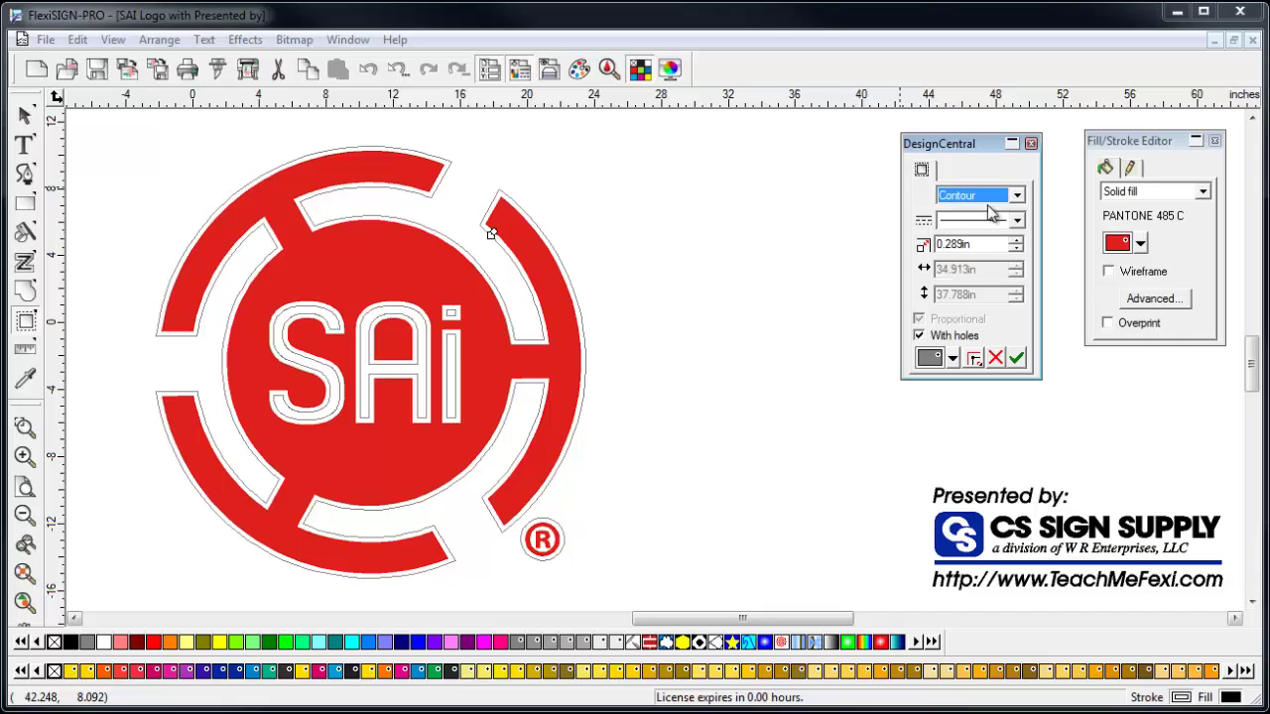
click(992, 212)
click(992, 227)
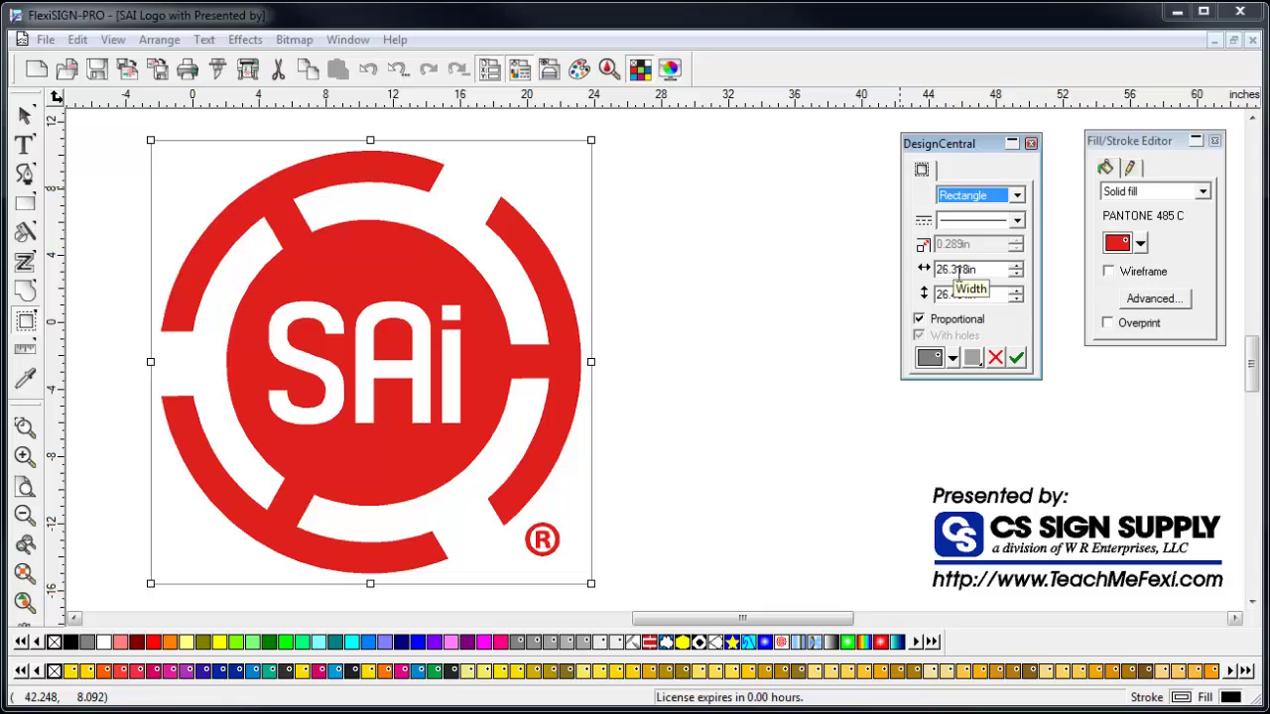
double_click(983, 272)
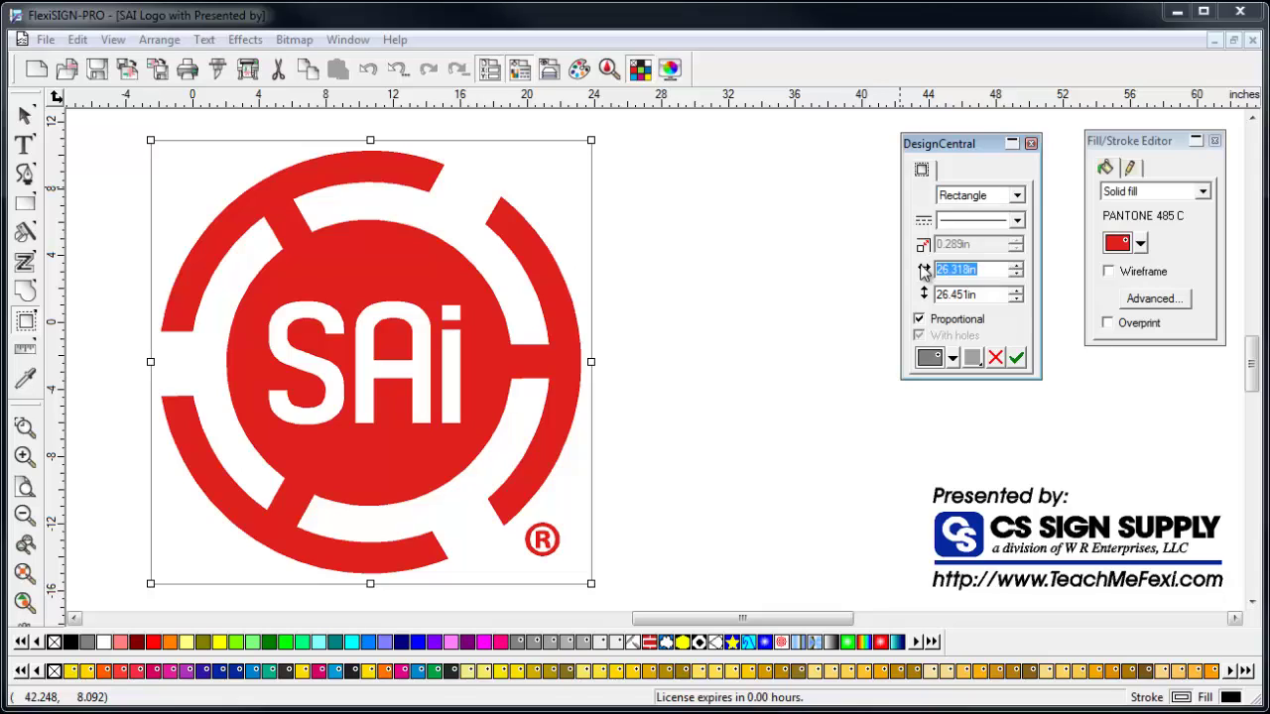
text(30)
key(Tab)
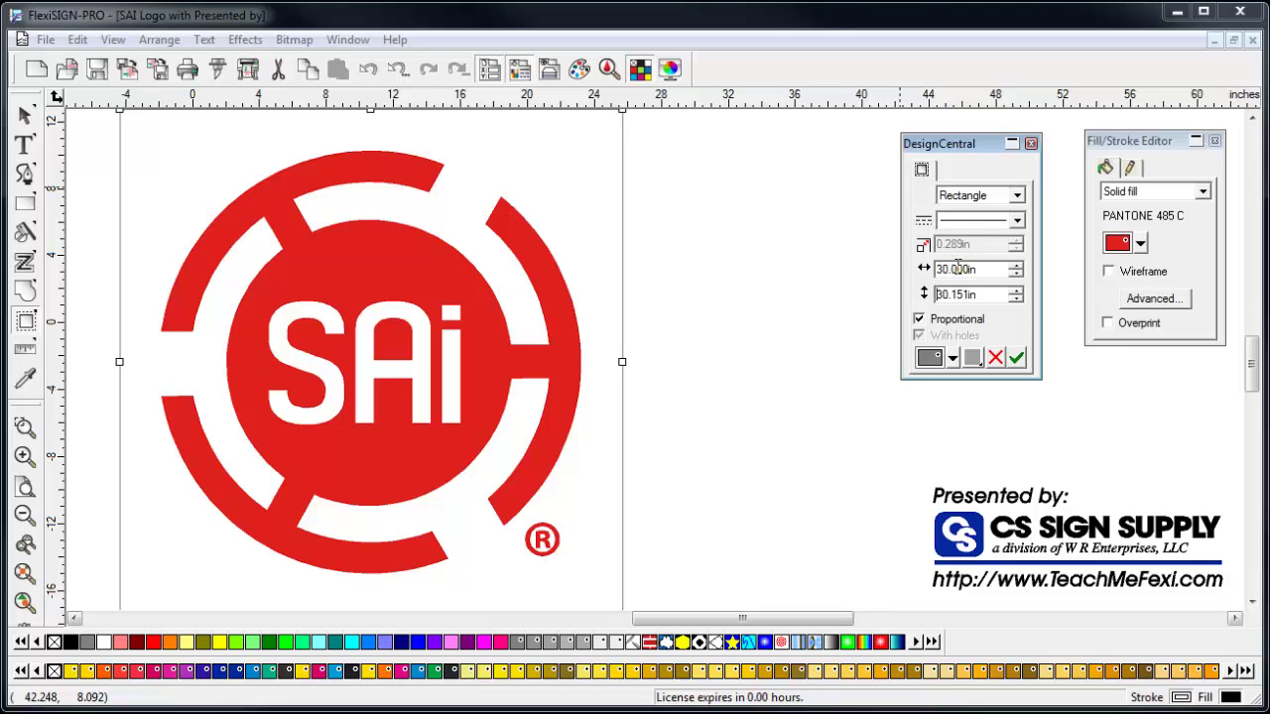
Switch the contour to an Ellipse, trying 22in wide before settling on 28in wide
click(1016, 196)
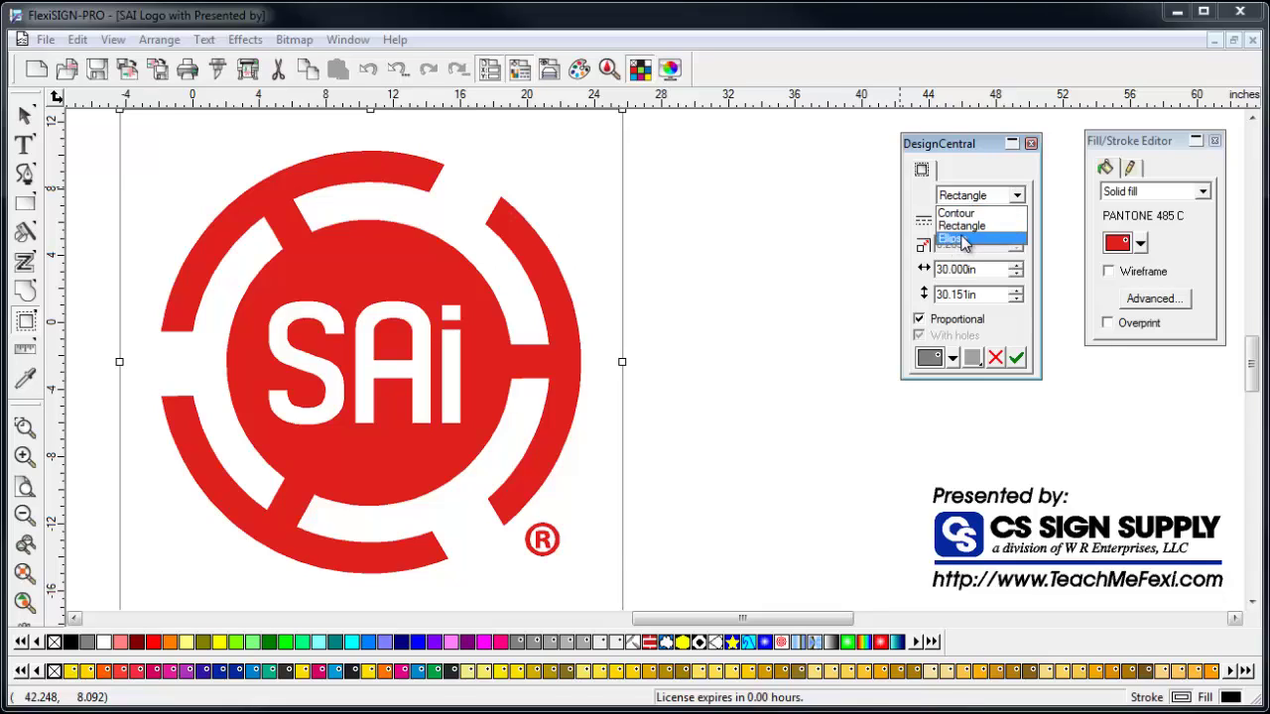
click(961, 239)
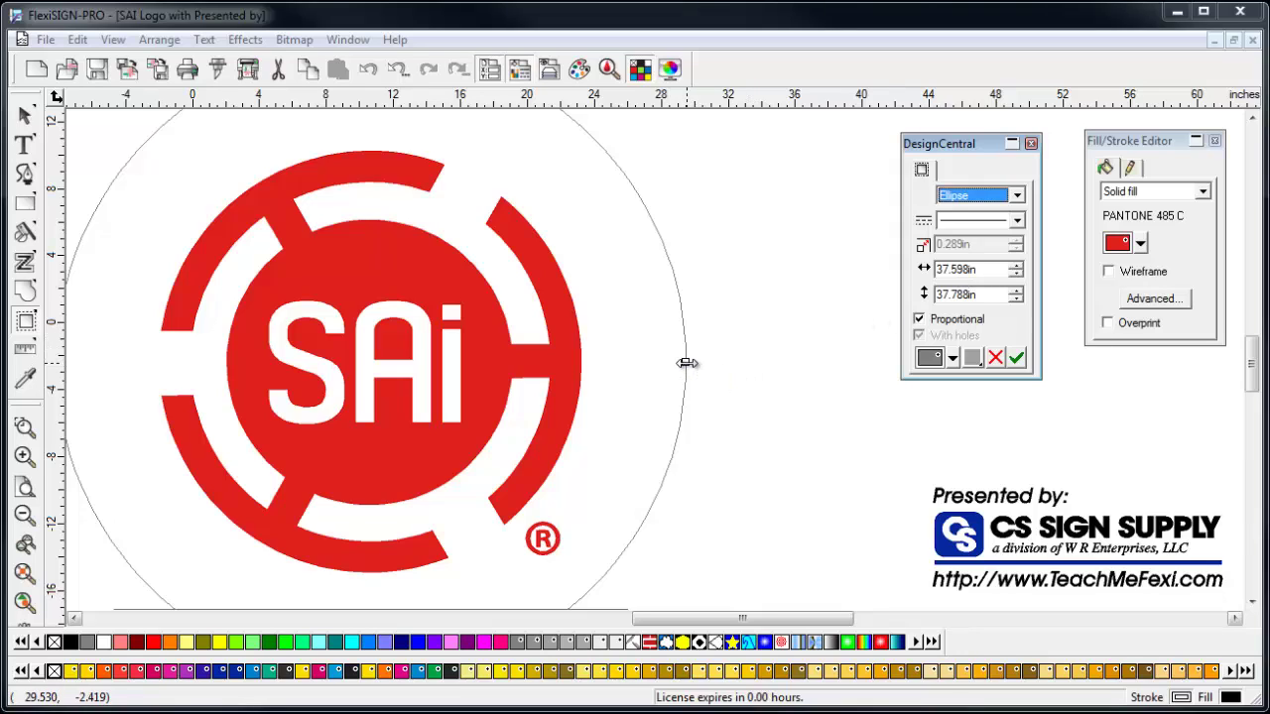
click(954, 268)
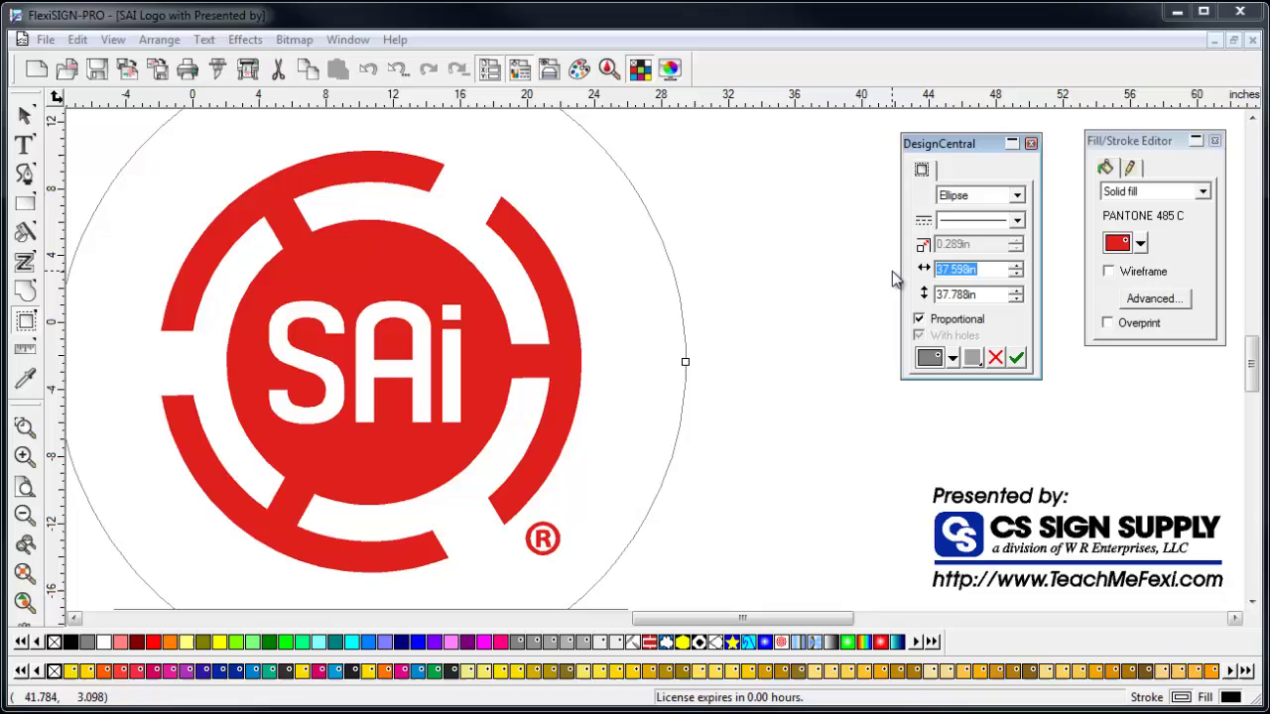
text(22)
key(Return)
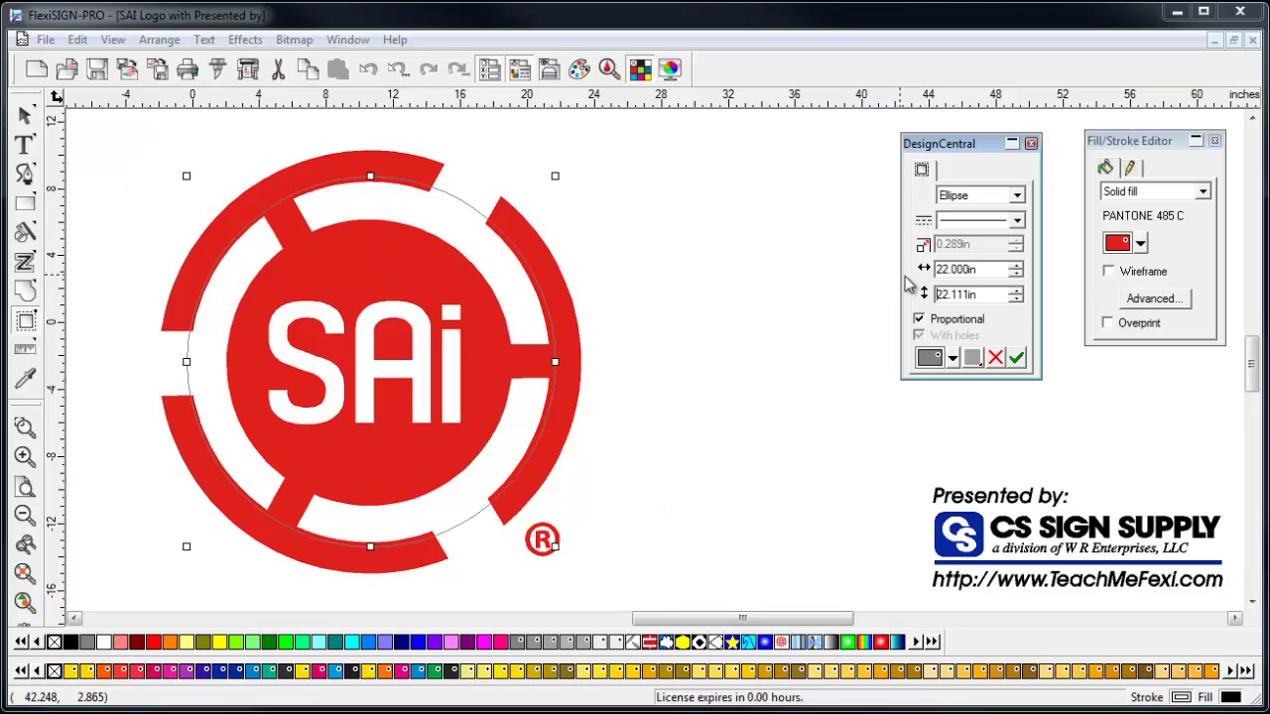
click(983, 269)
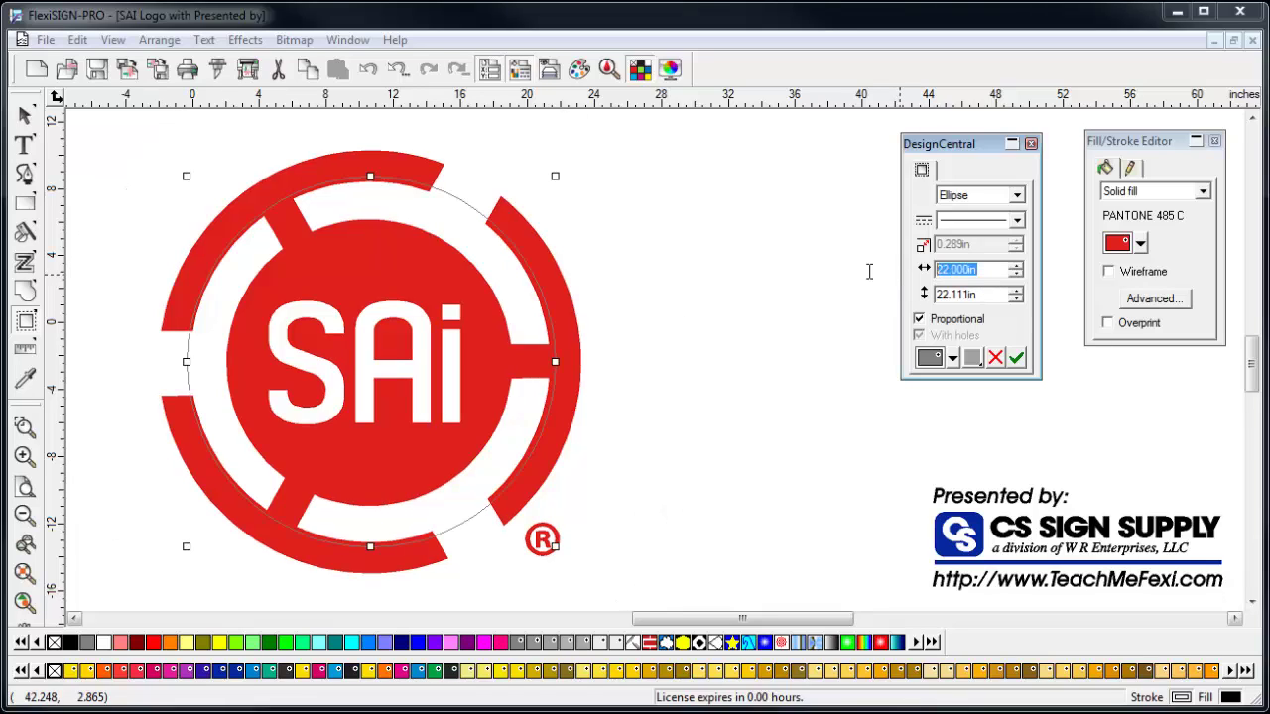
text(28)
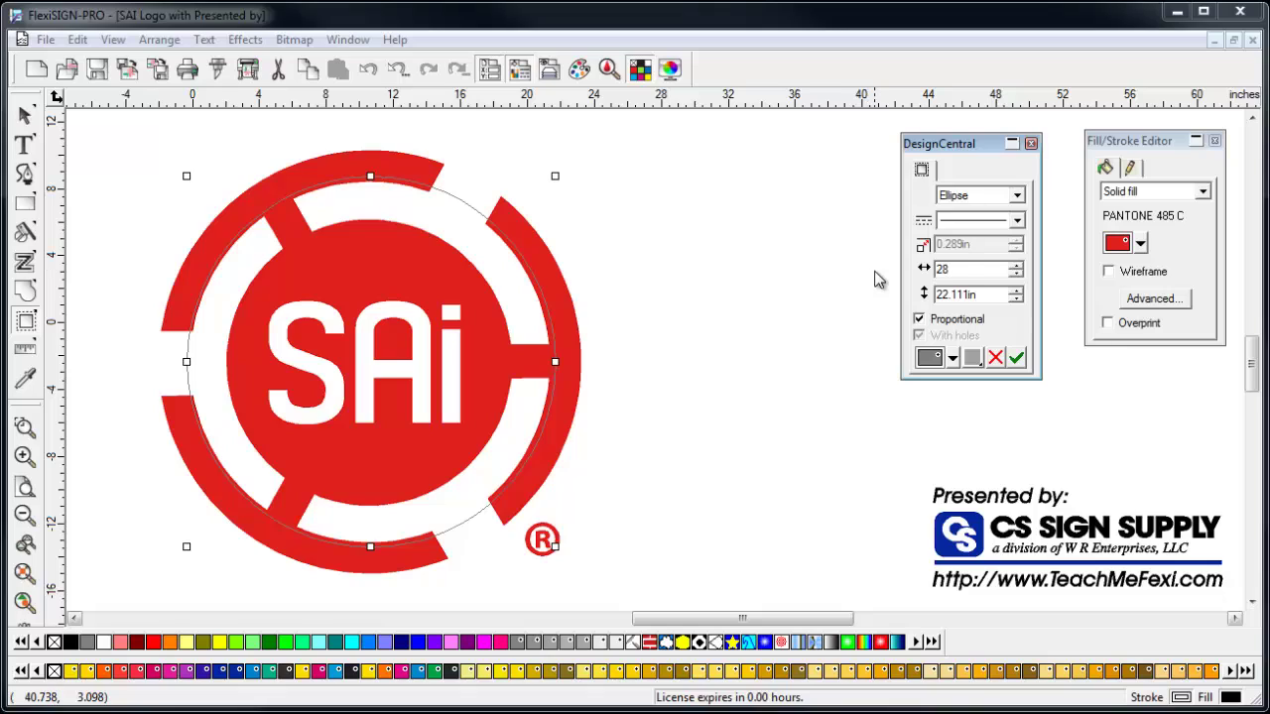
key(Return)
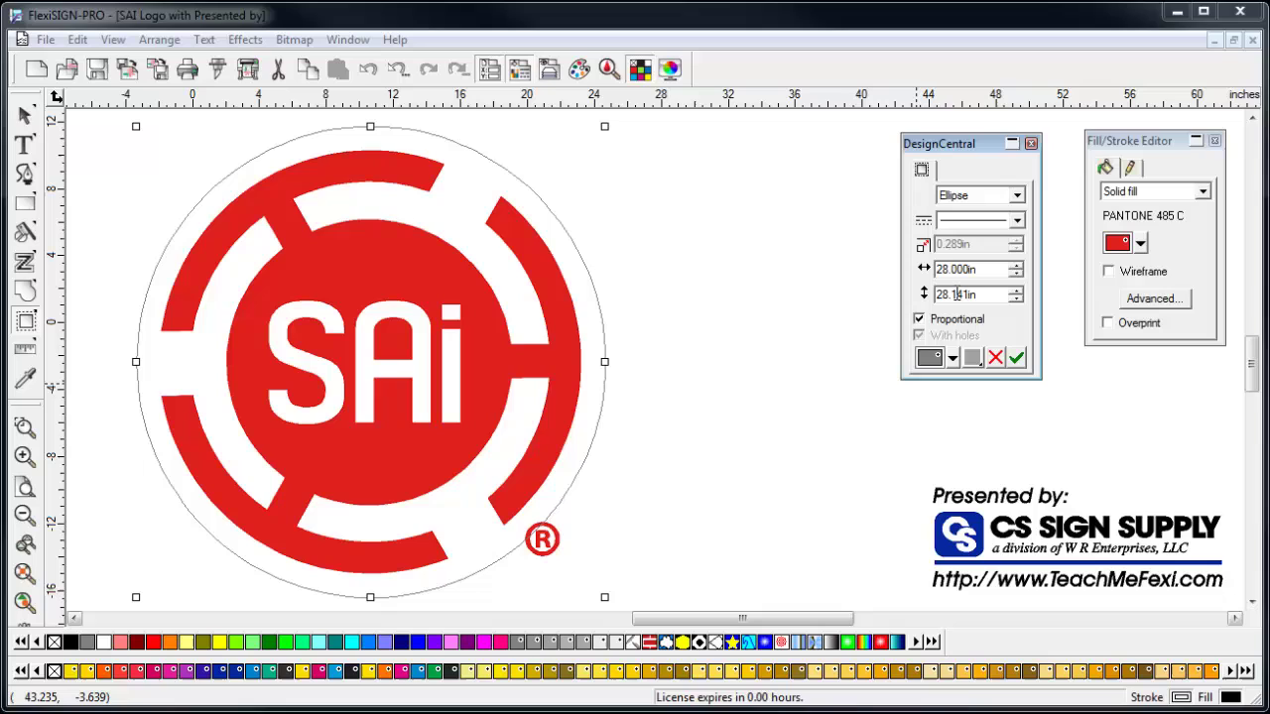
Make the contour follow the logo shape again with a zero offset
click(967, 196)
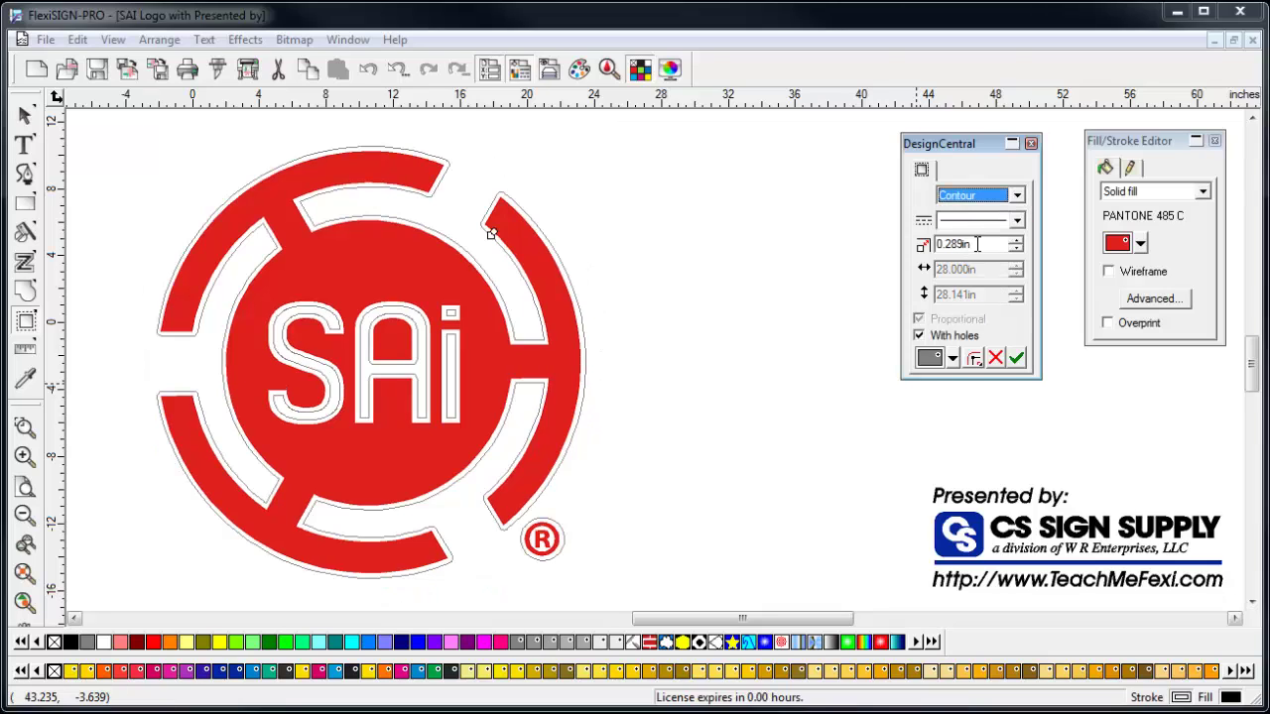
double_click(977, 244)
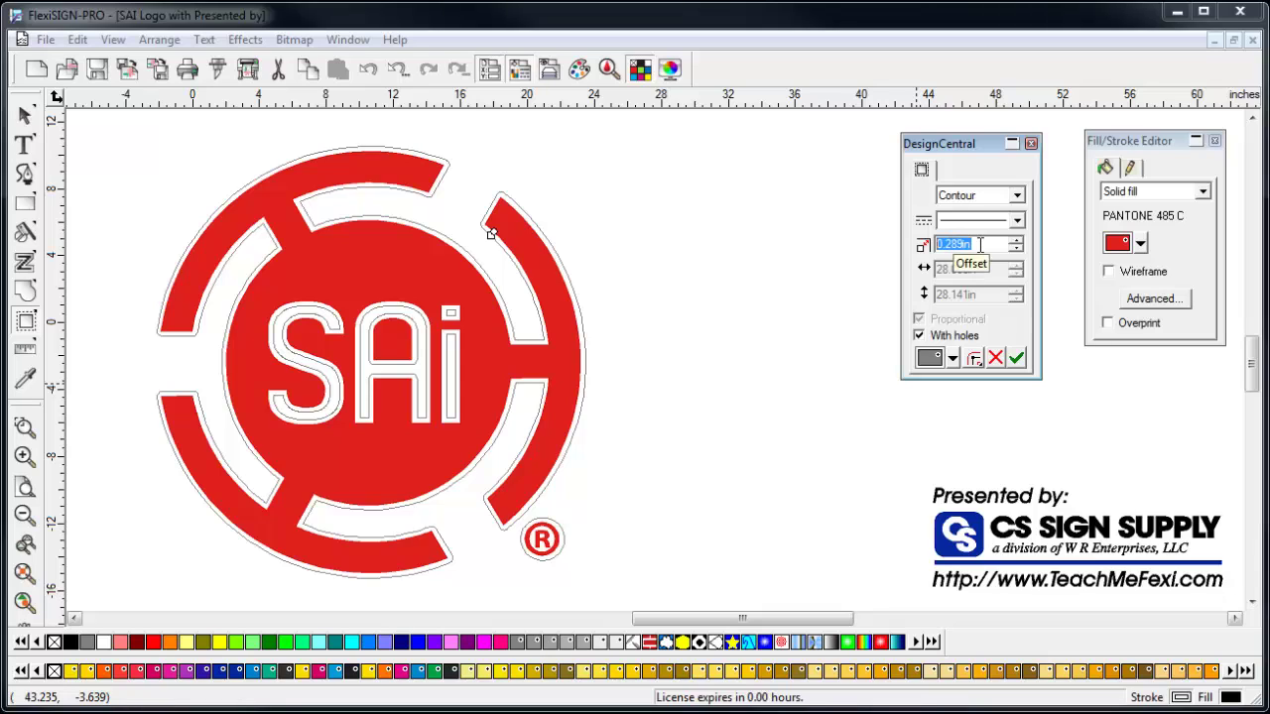
text(0)
key(Return)
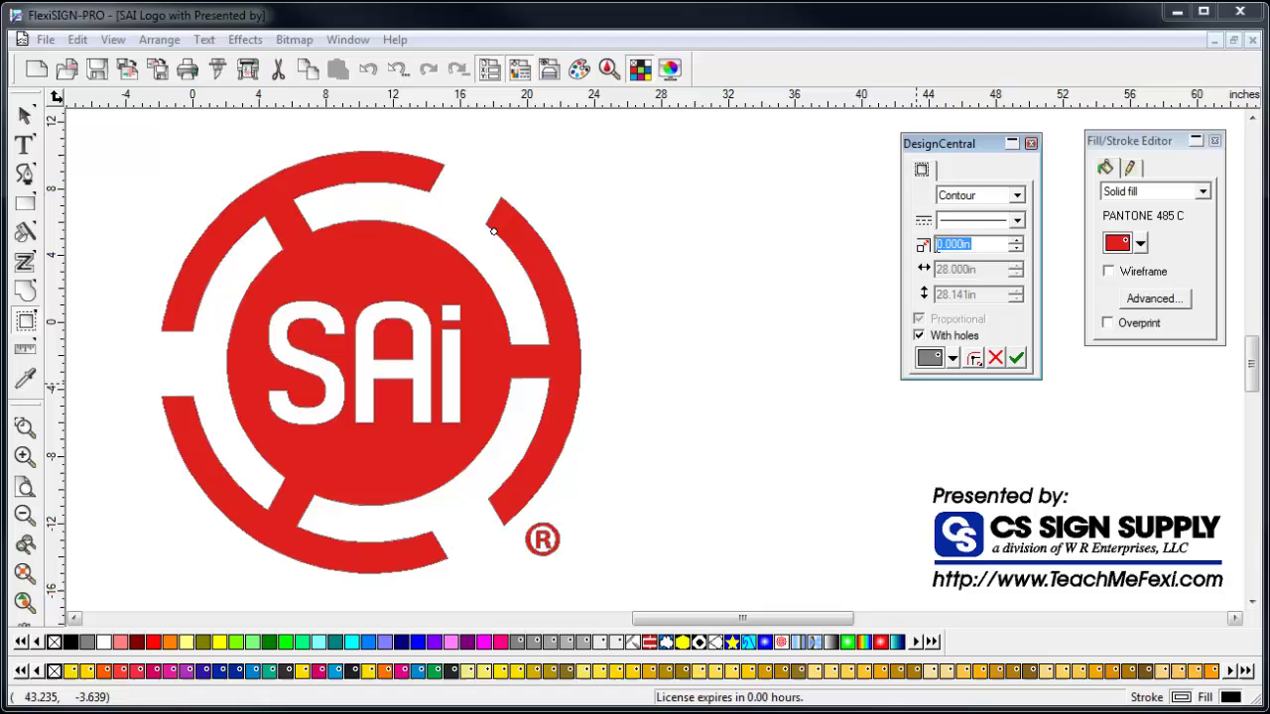
Set the contour offset to 0.25in, then drag it to about 0.226in
click(1017, 250)
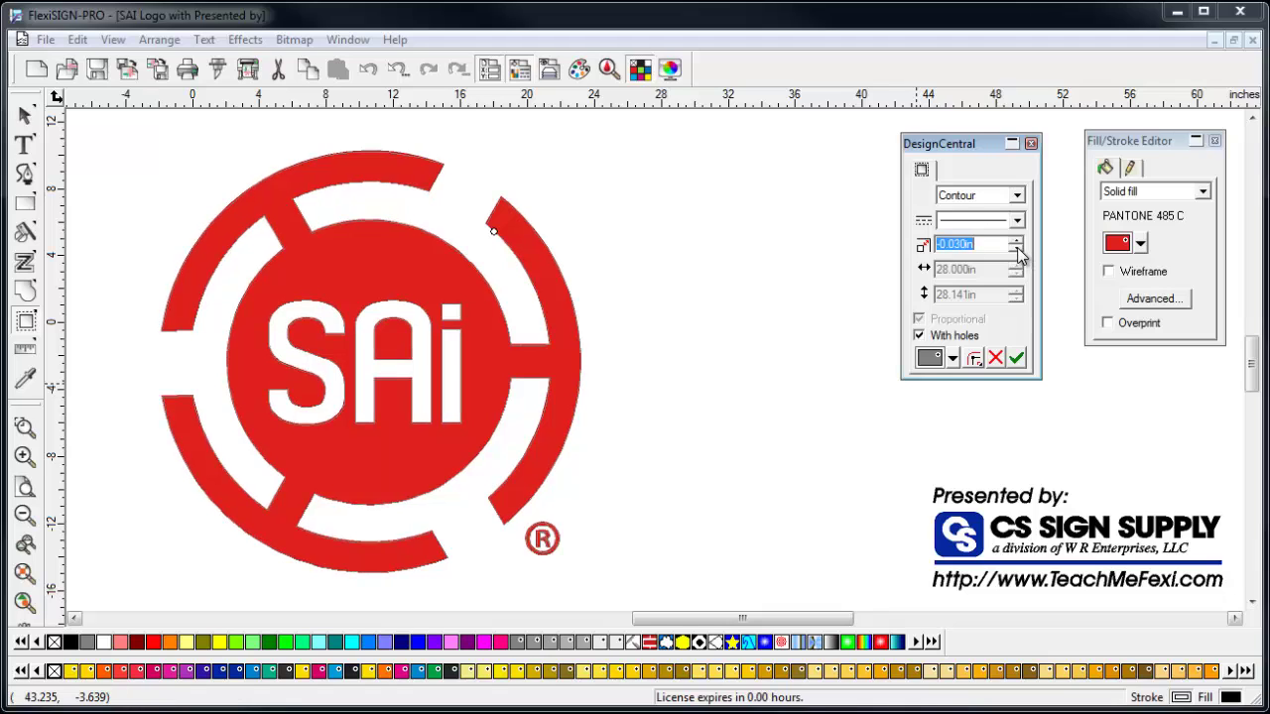
click(1017, 249)
click(1017, 250)
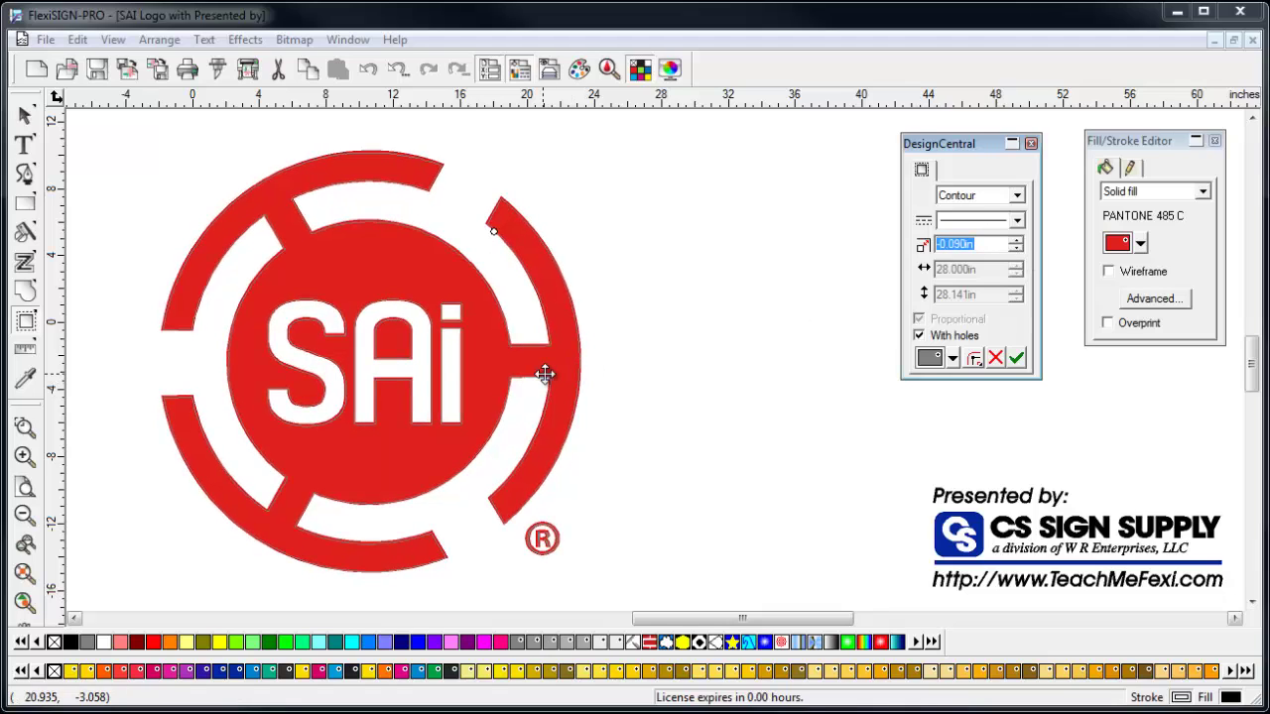
text(0.25)
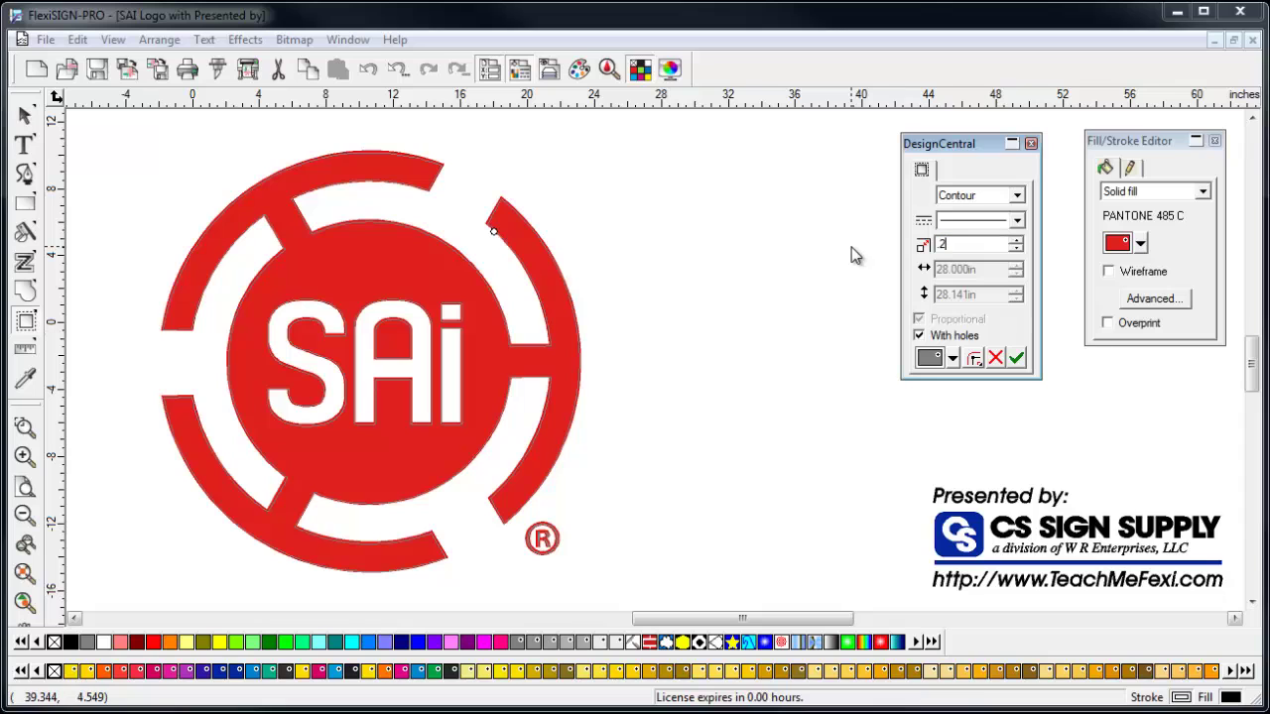
key(Tab)
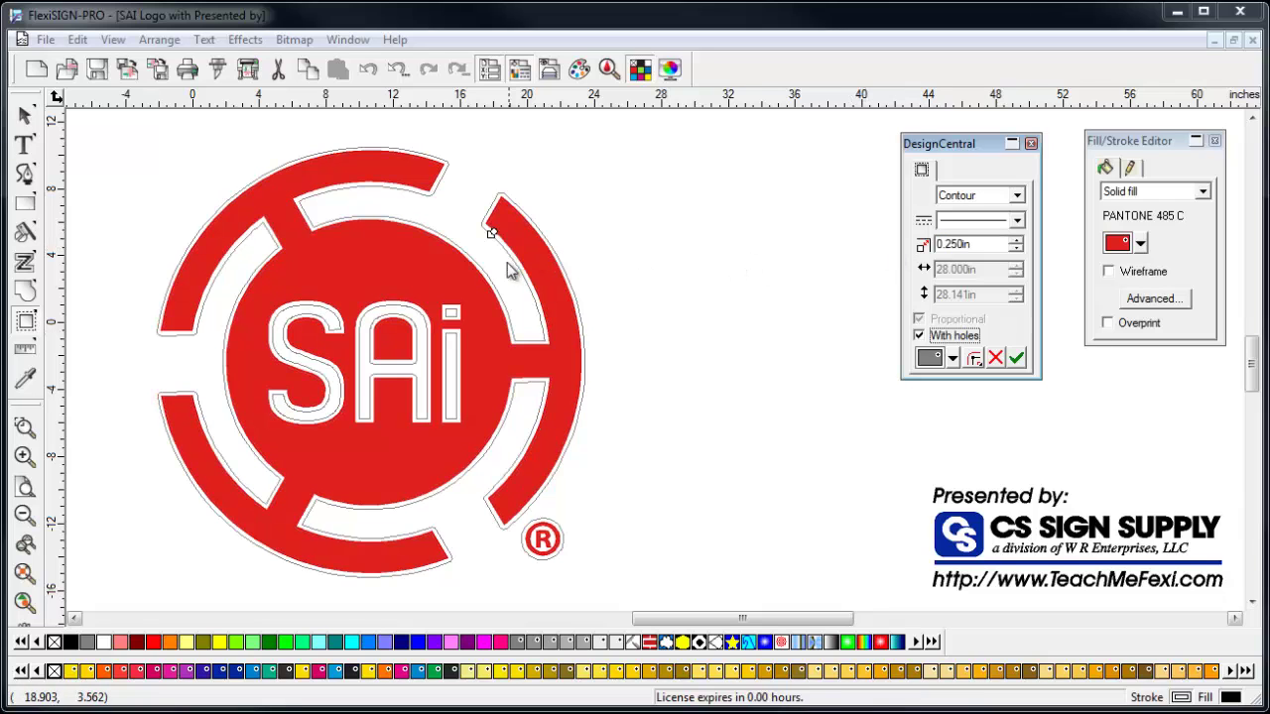
drag(491, 232, 494, 231)
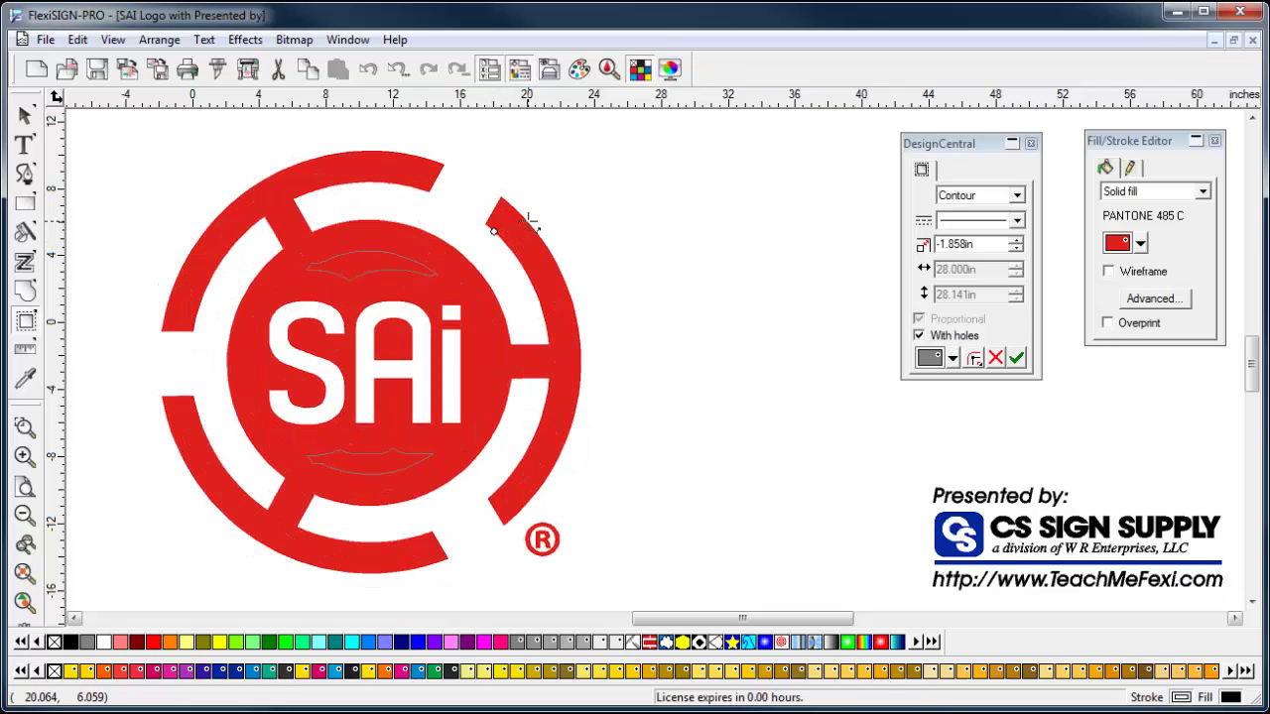
drag(494, 231, 495, 233)
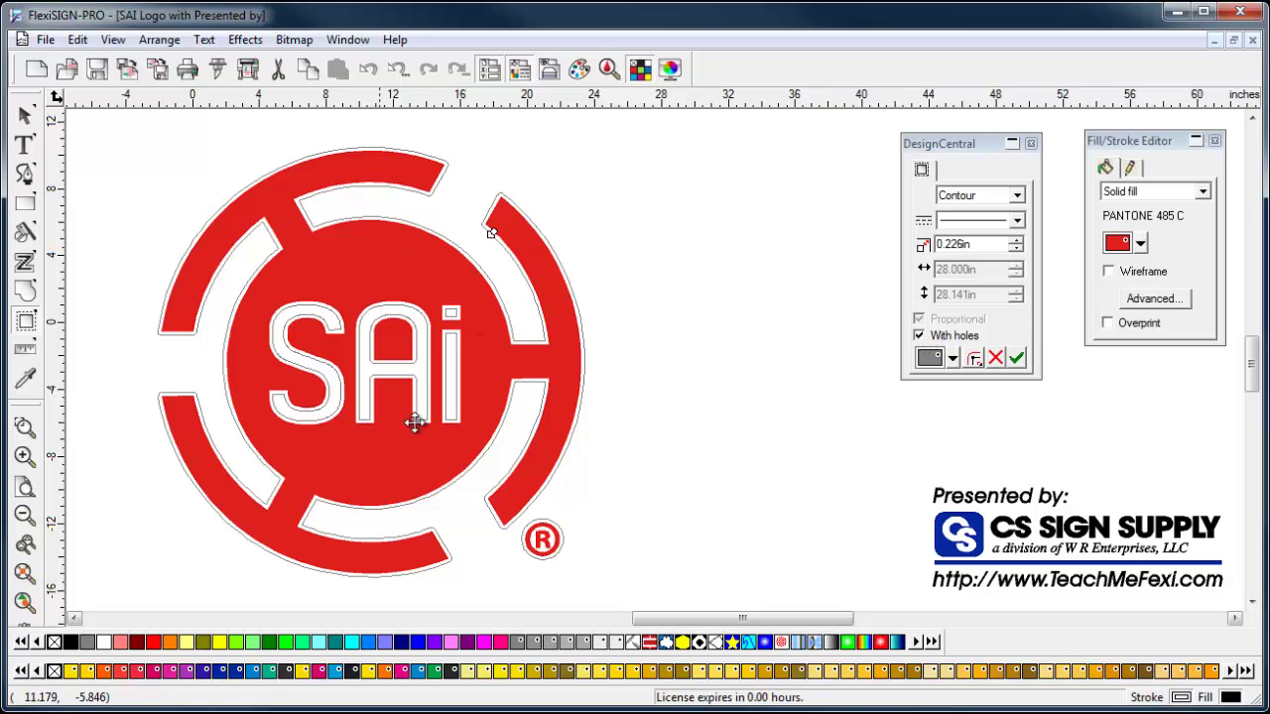
Keep With holes on, pick a corner join style, and apply the 0.226in contour
click(921, 337)
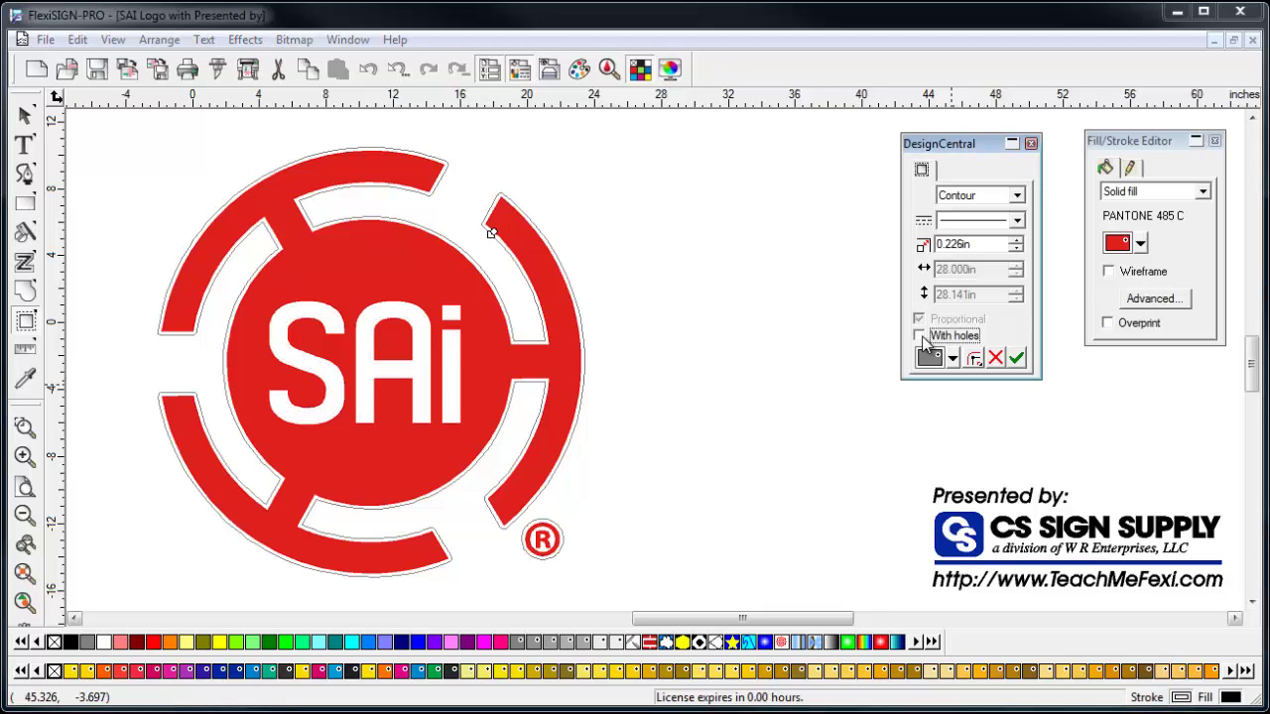
click(920, 338)
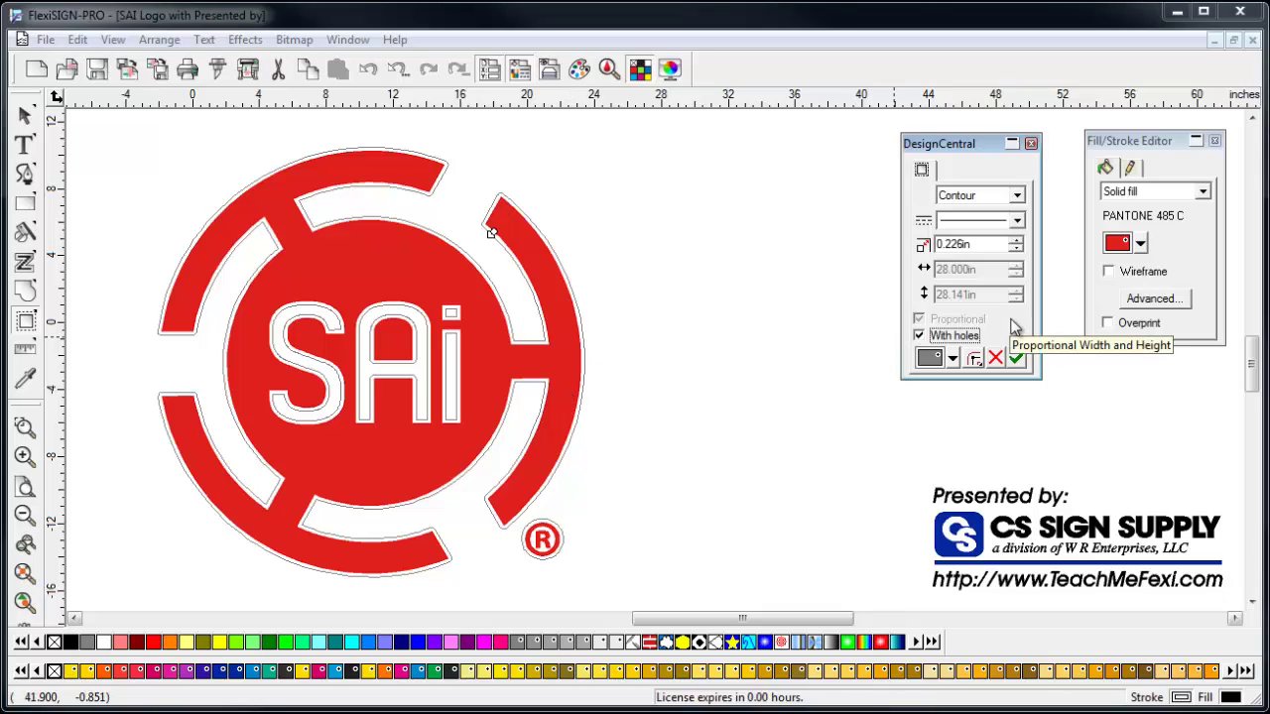
click(972, 361)
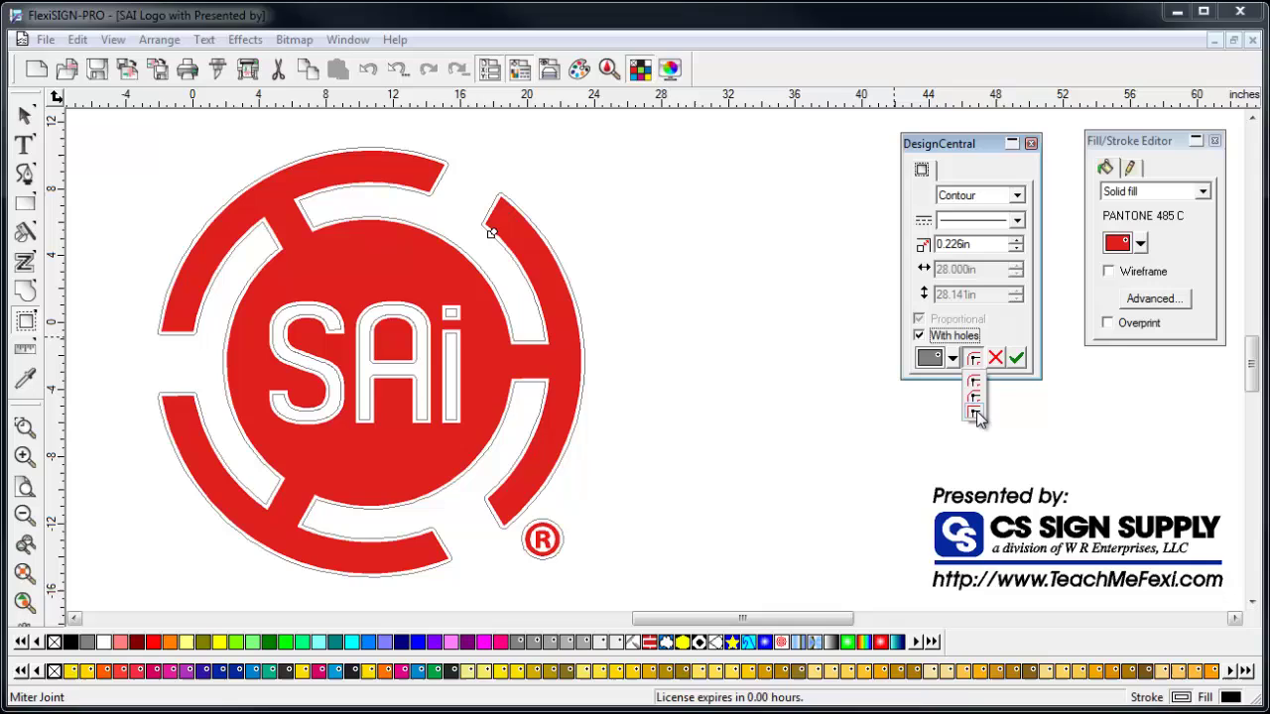
click(976, 411)
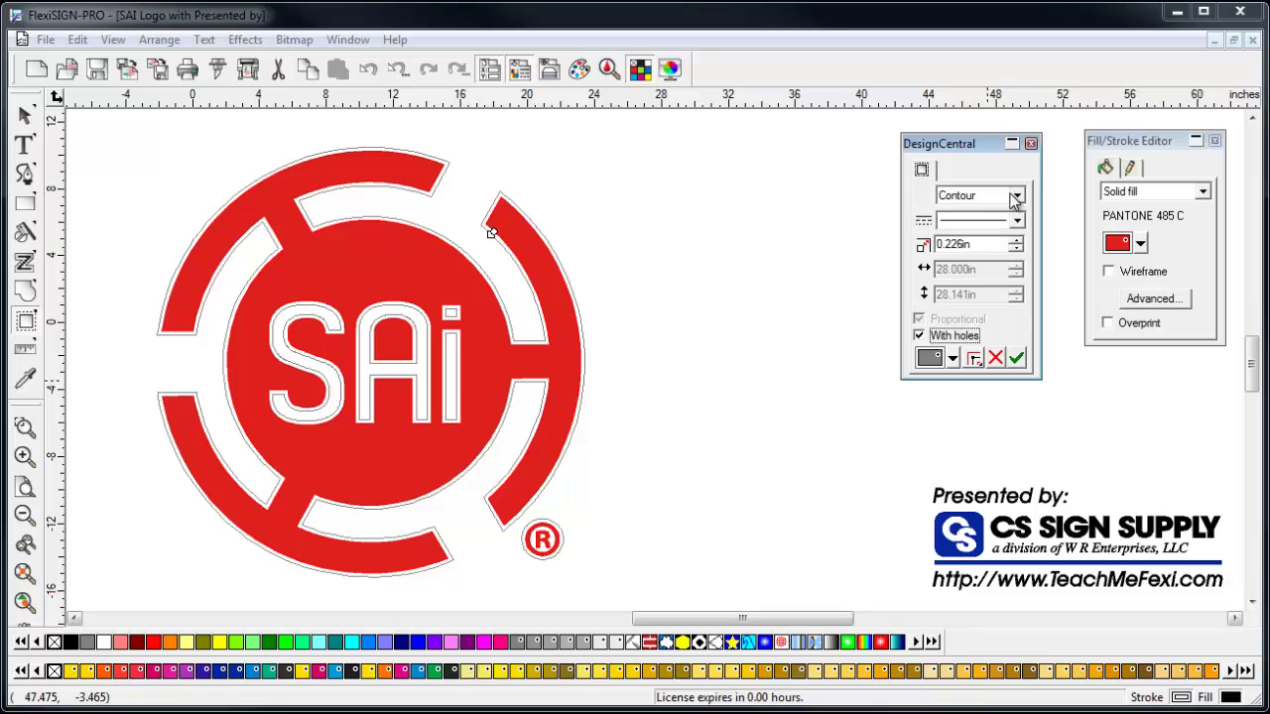
click(1018, 359)
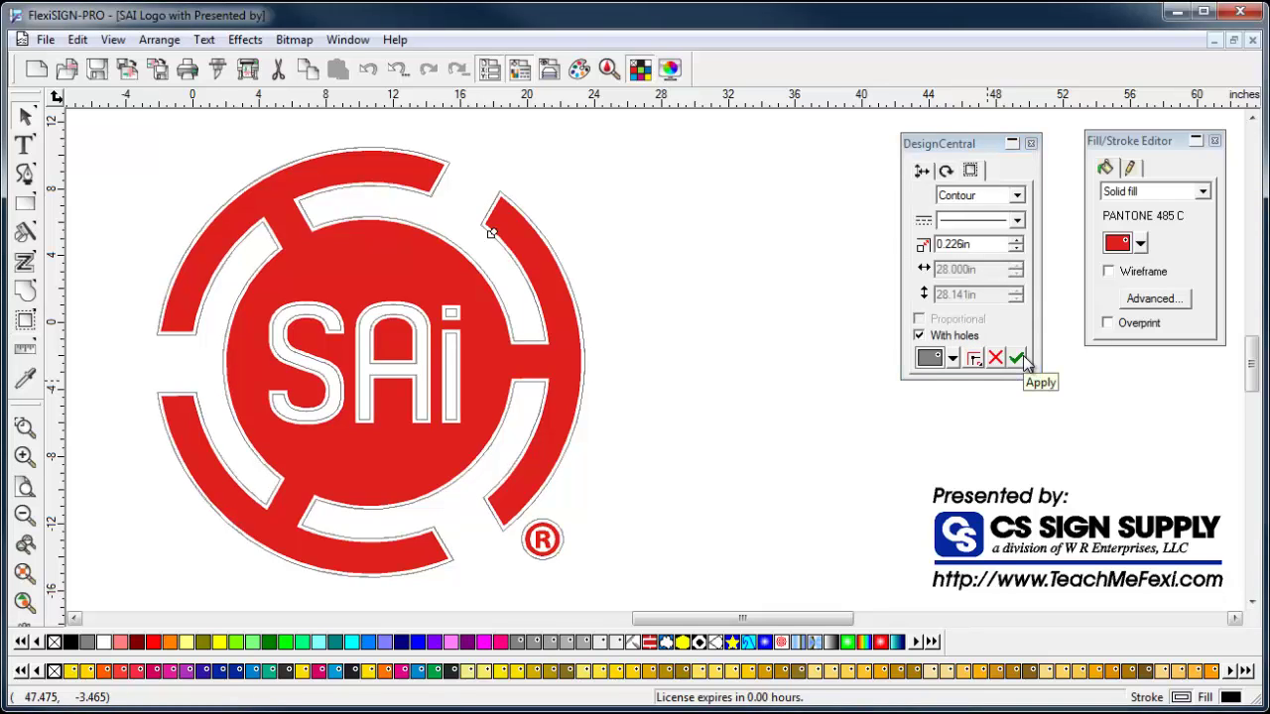
Select the whole contoured logo and size its RIP and Print output to 24in wide
click(717, 335)
mouse_move(134, 125)
mouse_down()
mouse_move(581, 554)
mouse_move(597, 588)
mouse_up()
click(248, 71)
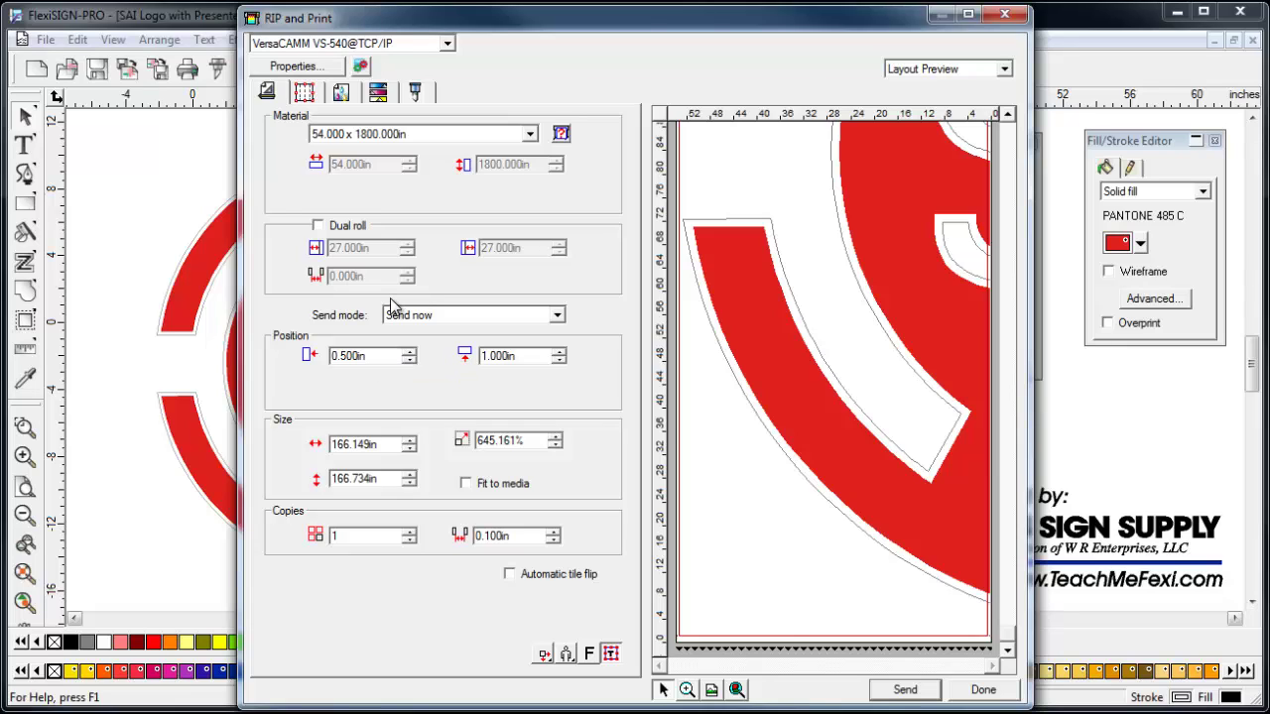
drag(391, 443, 241, 444)
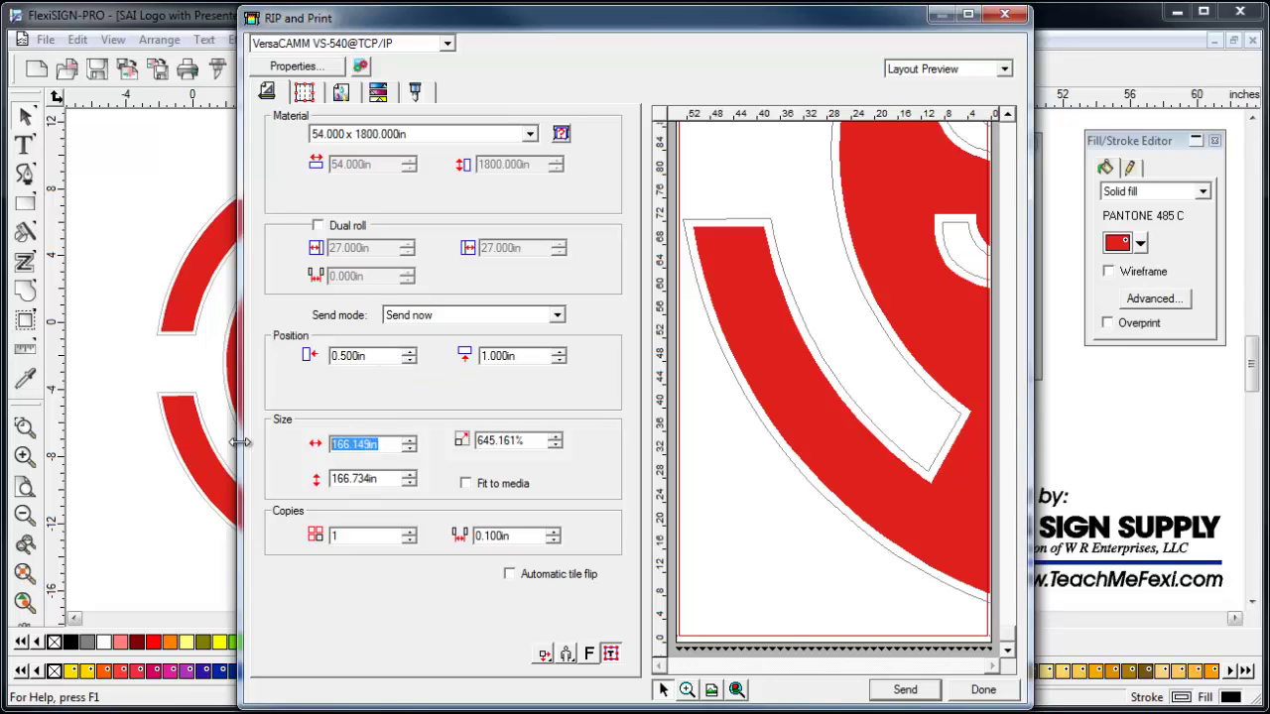
text(24)
key(Tab)
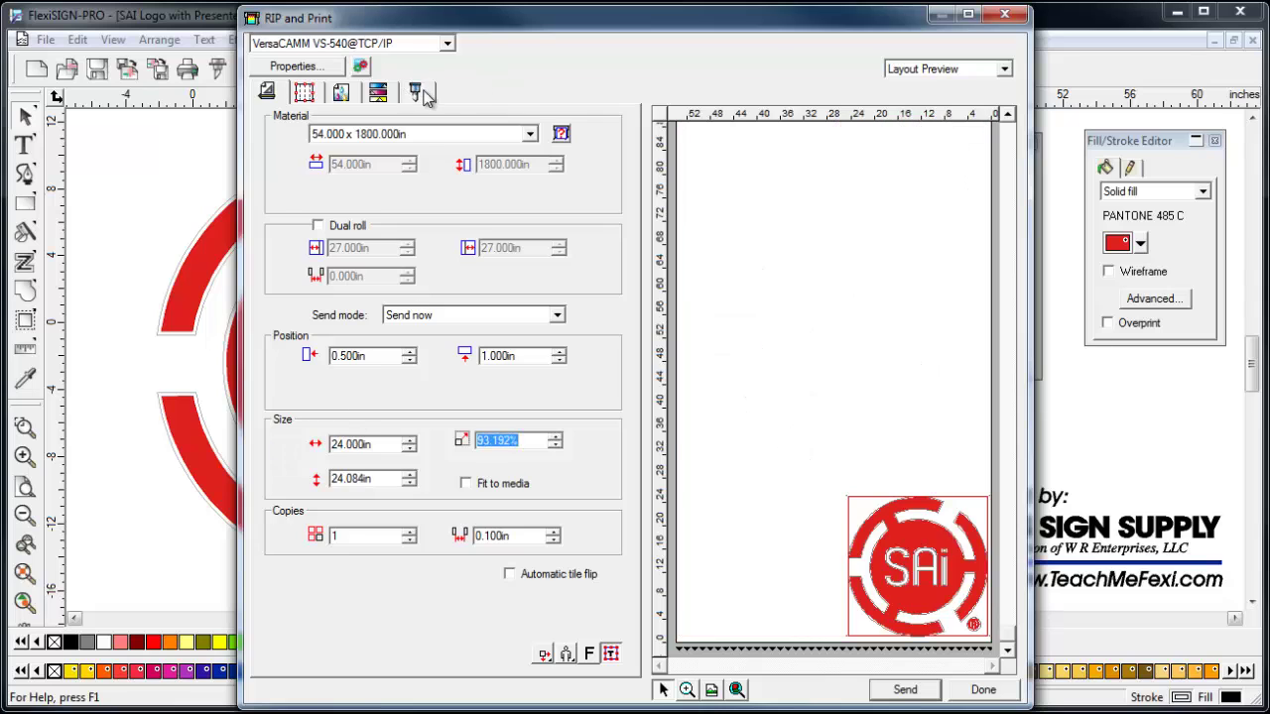
Set the cutter to VersaCAMM VS-540@TCP/IP, sending the output as a hybrid job
click(421, 93)
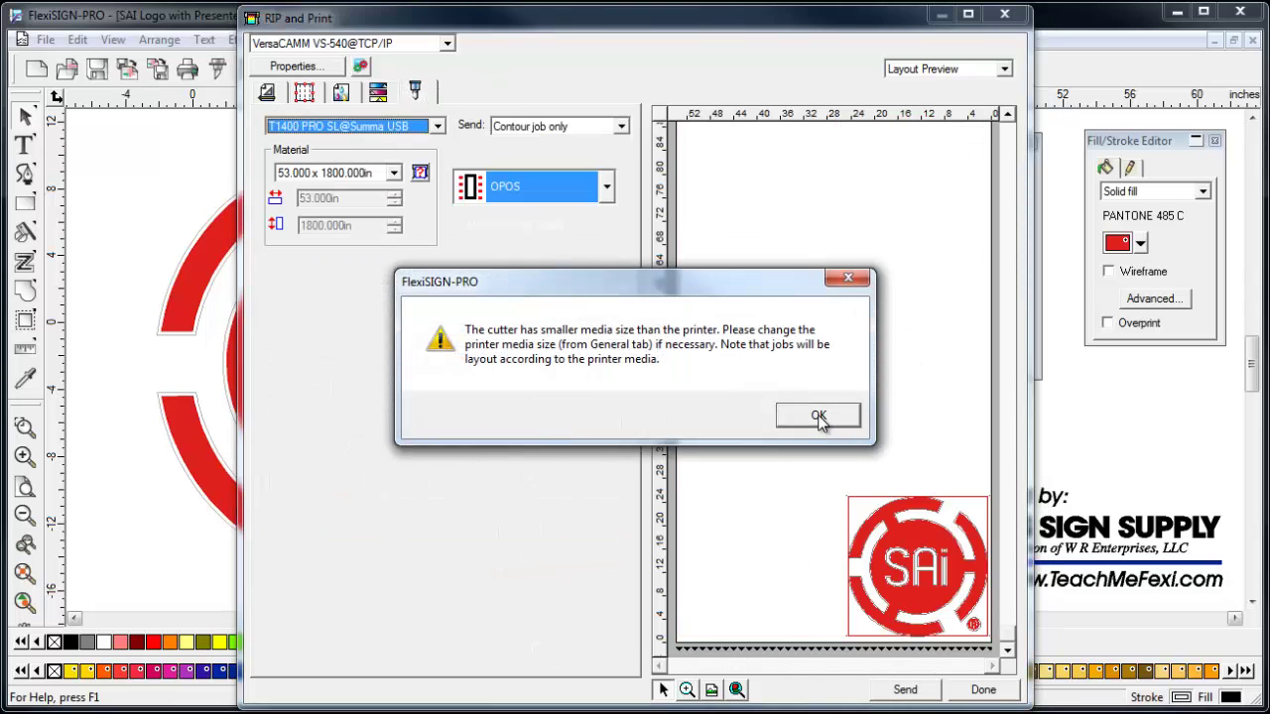
click(818, 415)
click(421, 92)
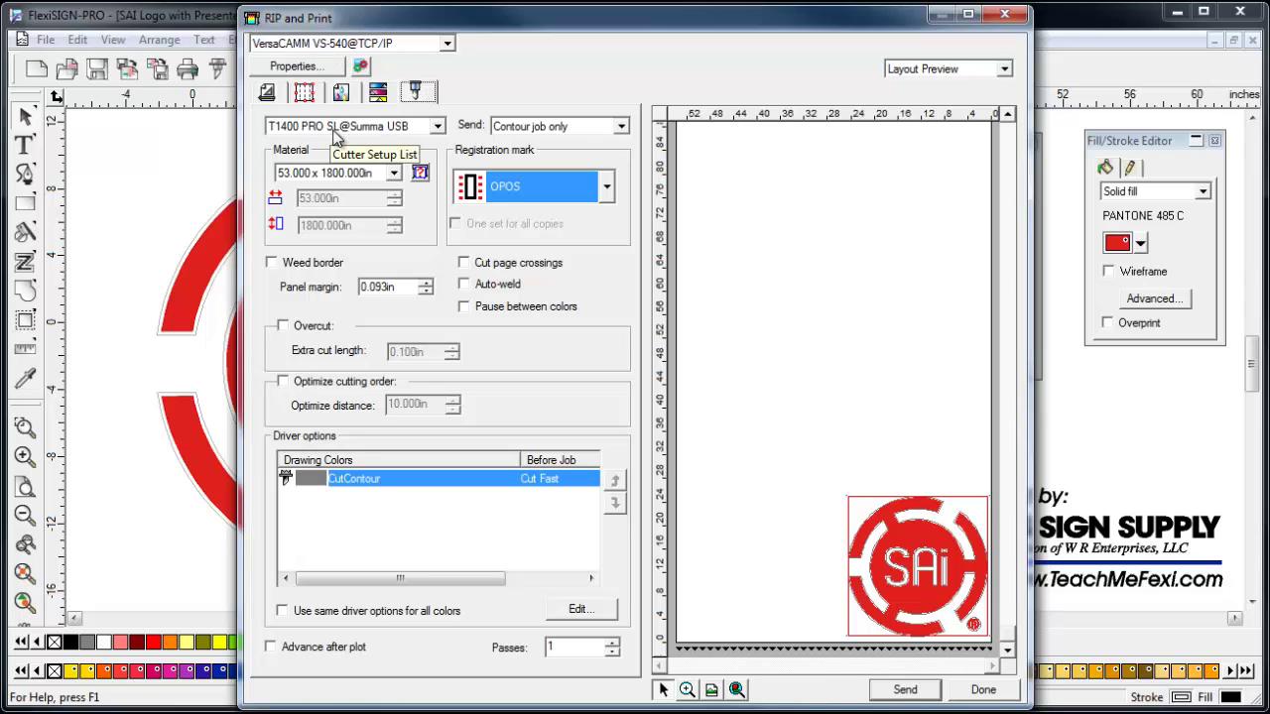
click(421, 126)
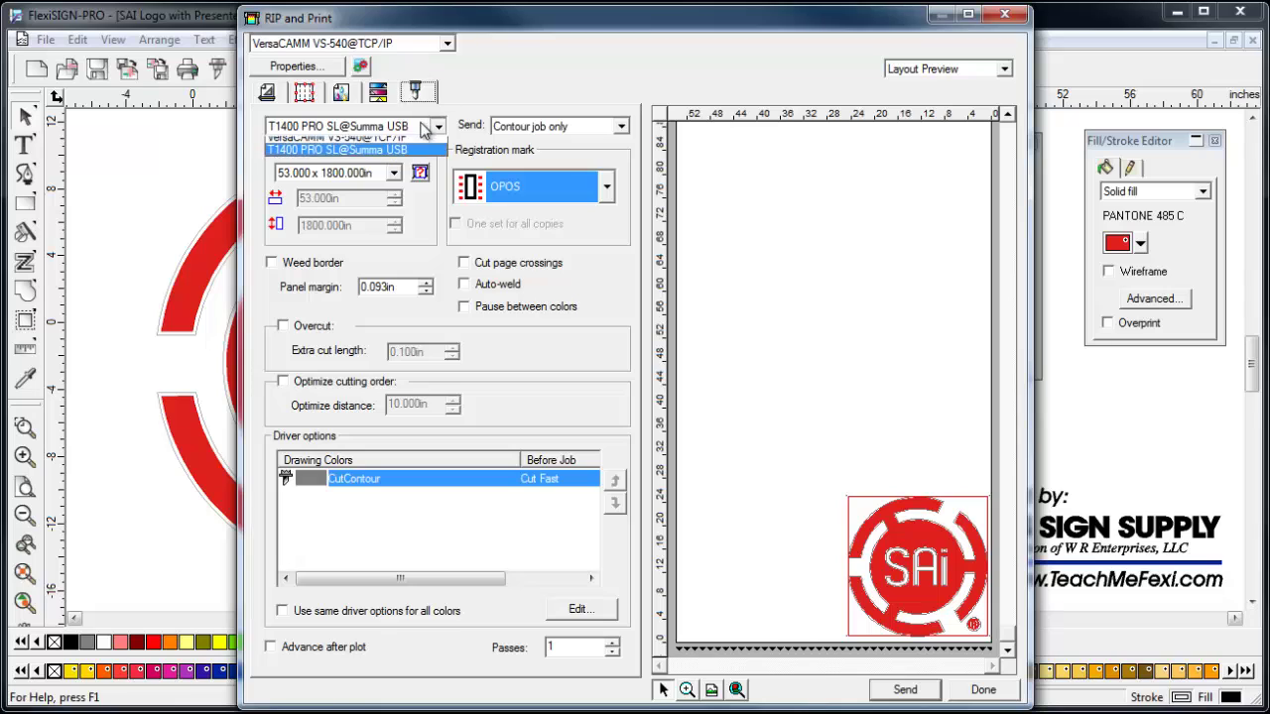
click(397, 137)
click(526, 127)
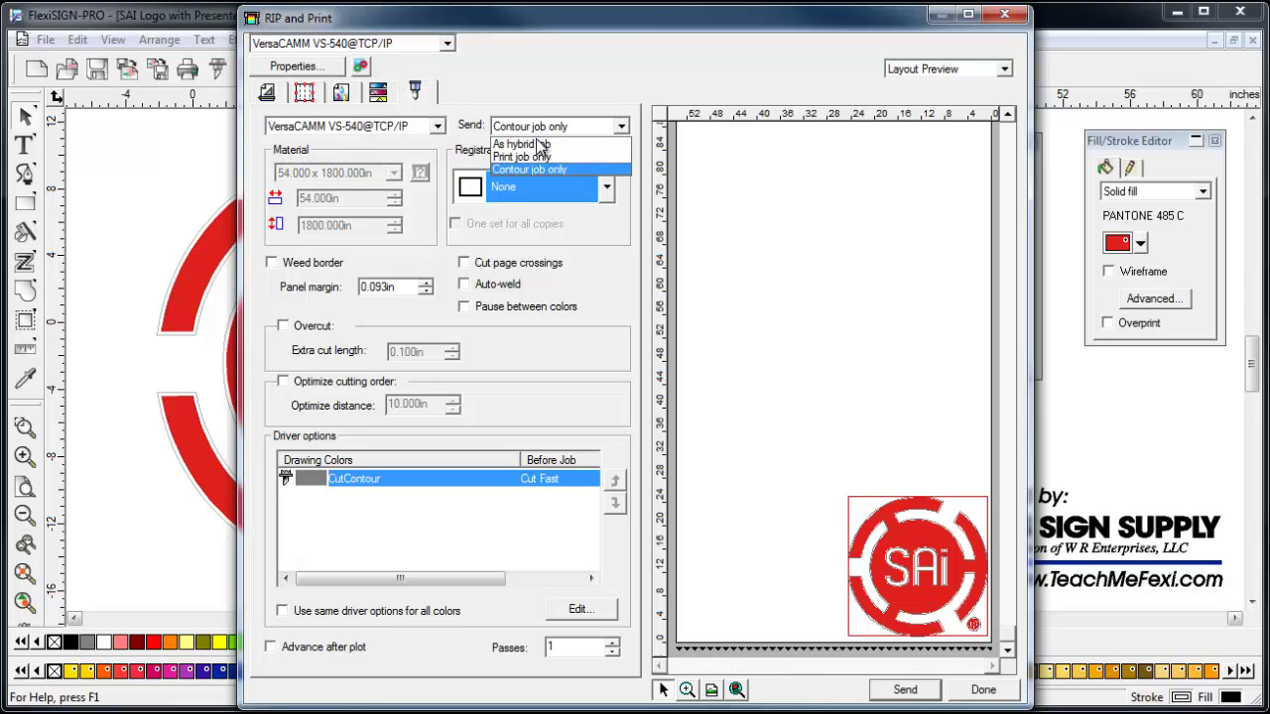
click(537, 145)
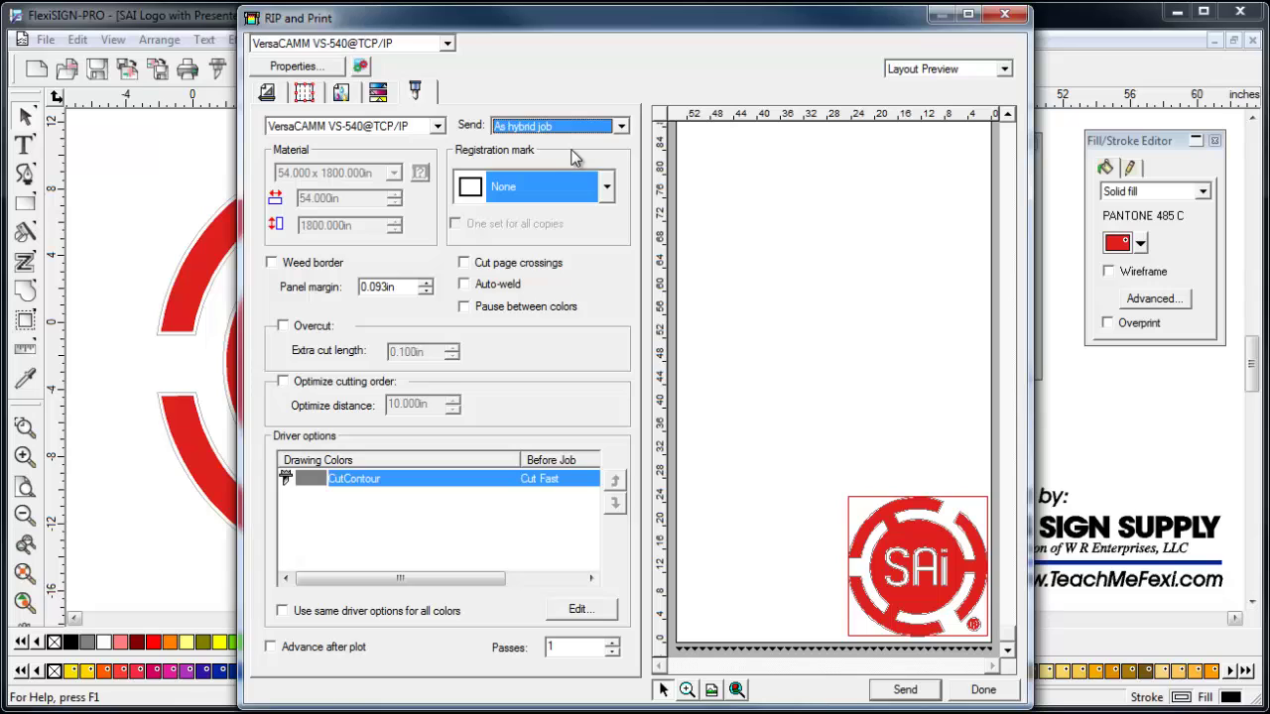
Target the T1400 PRO SL@Summa USB cutter with OPOS marks, sending contour job only
click(437, 127)
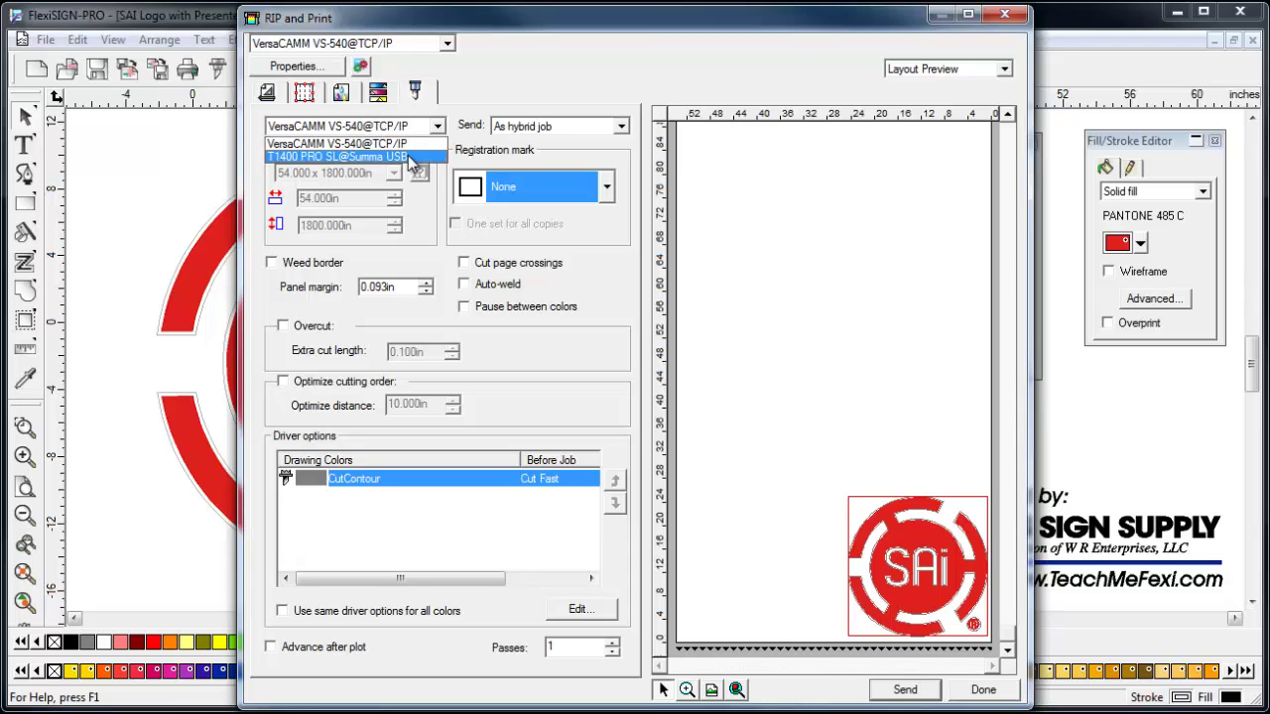
click(411, 158)
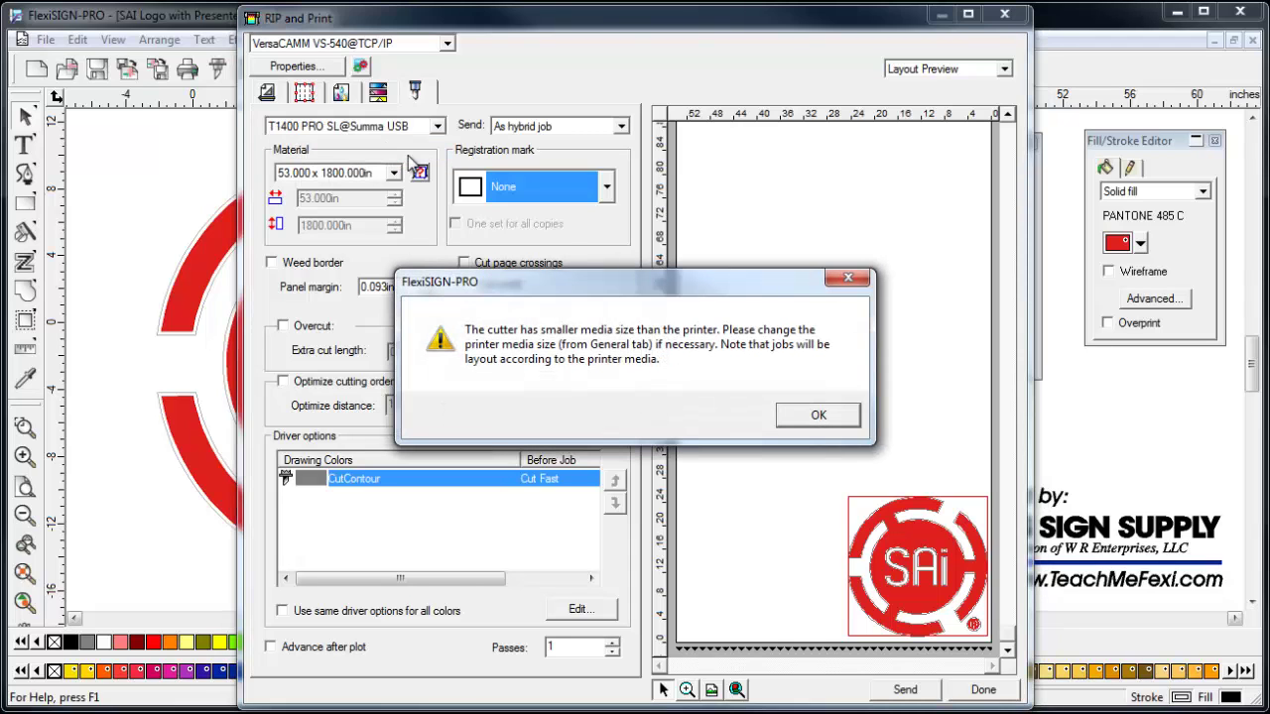
click(819, 416)
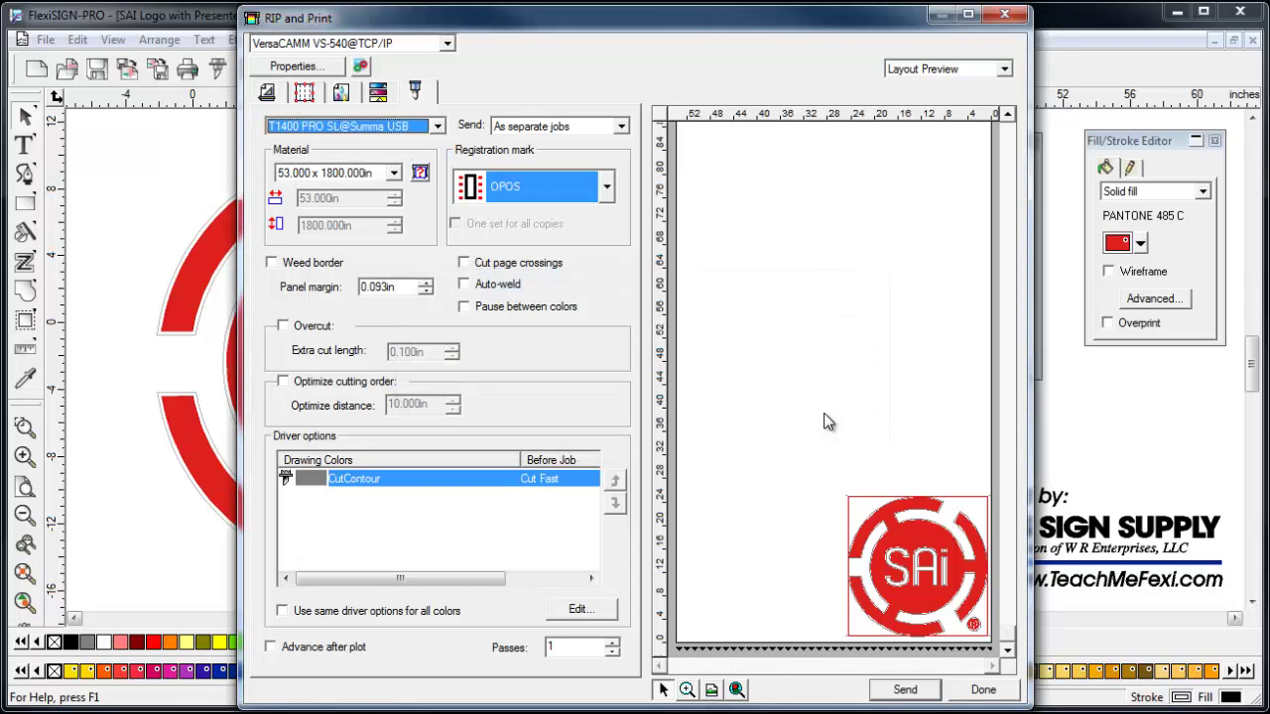
click(557, 133)
click(553, 164)
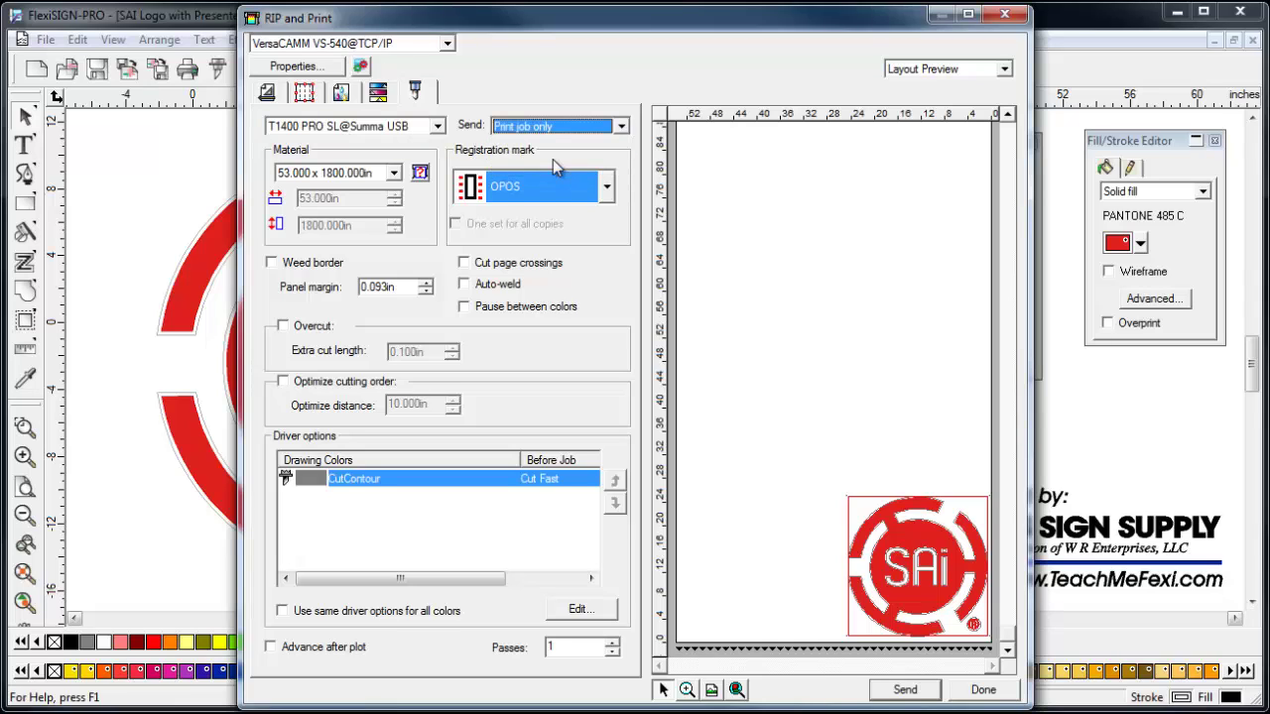
click(546, 188)
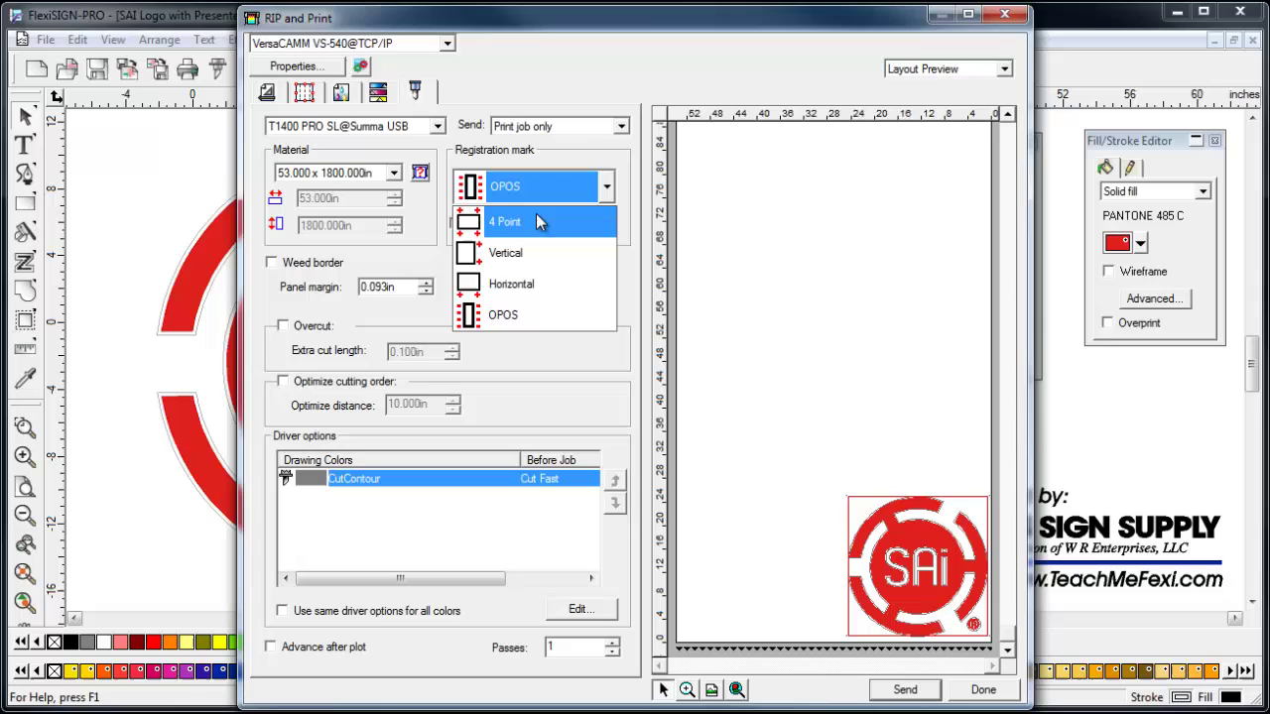
click(520, 315)
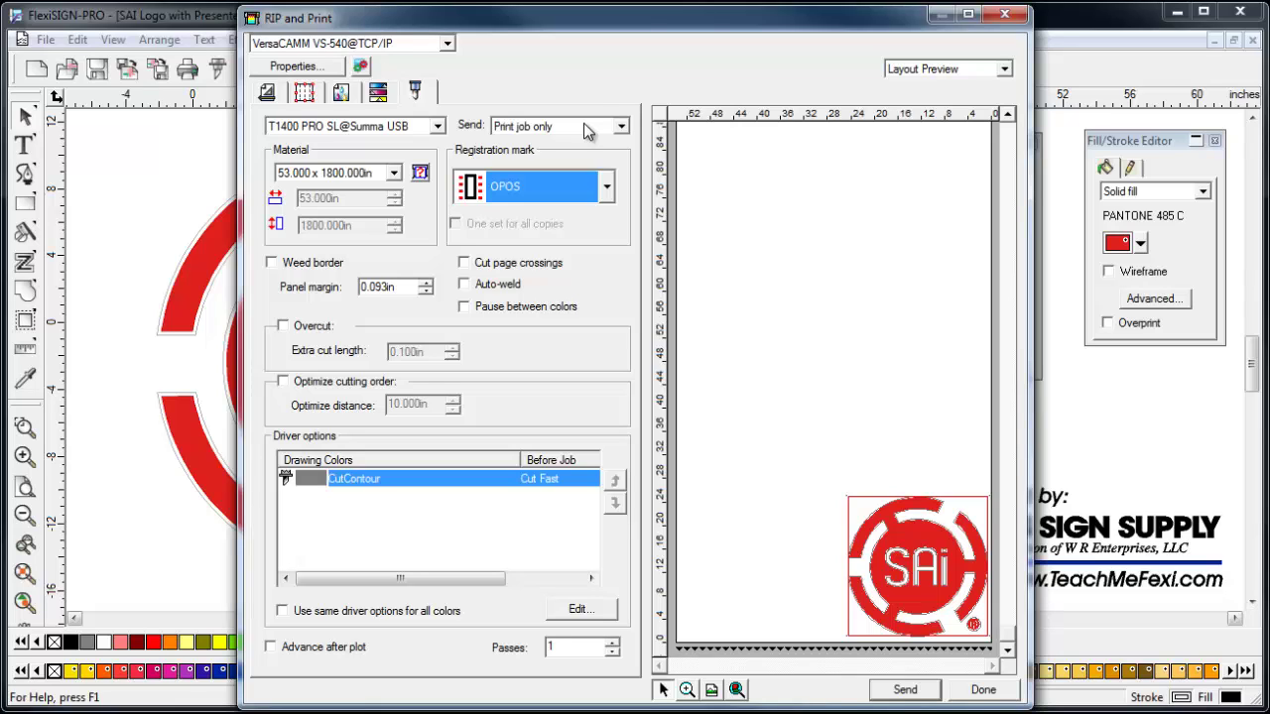
click(585, 126)
click(543, 170)
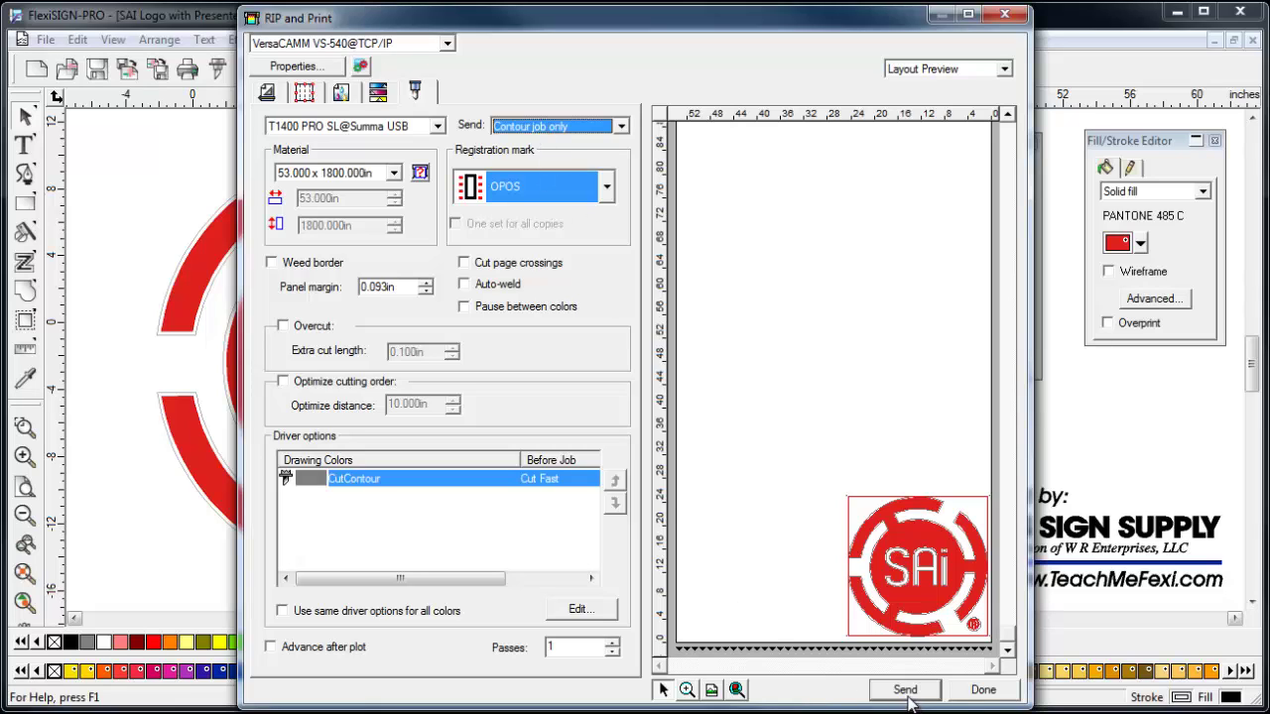
Close the RIP and Print settings with Done, returning to the canvas
click(987, 689)
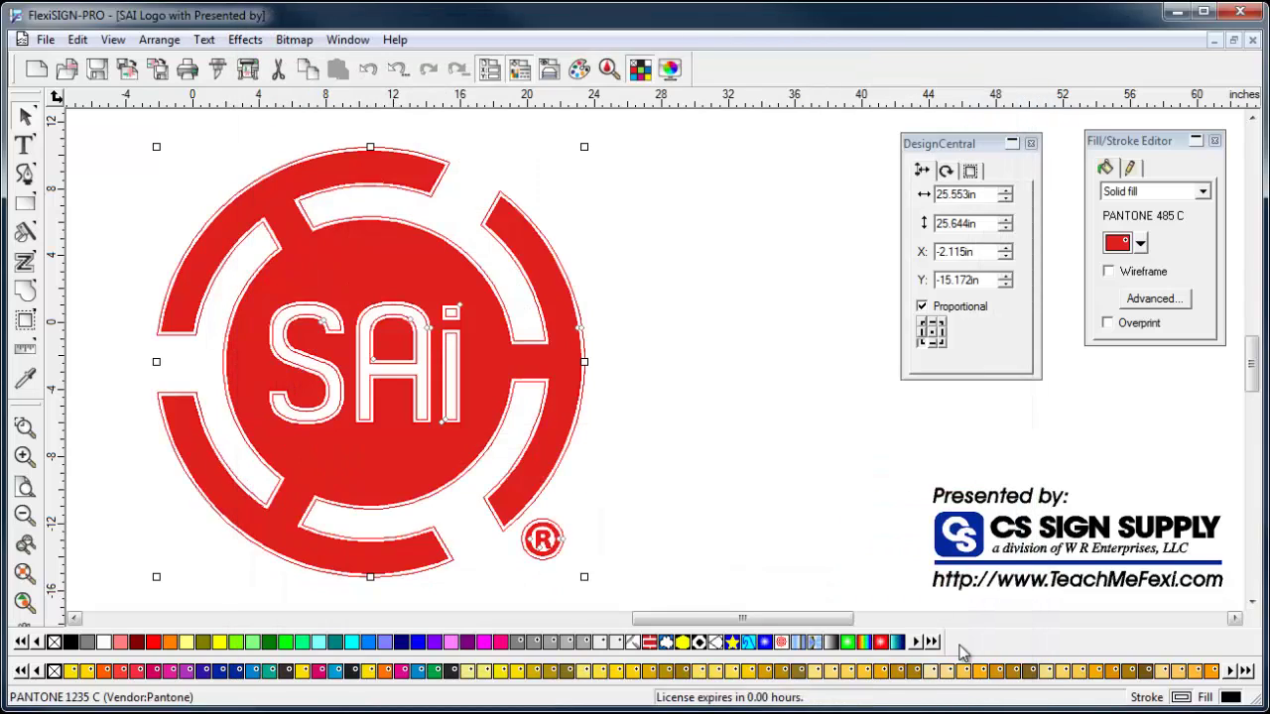